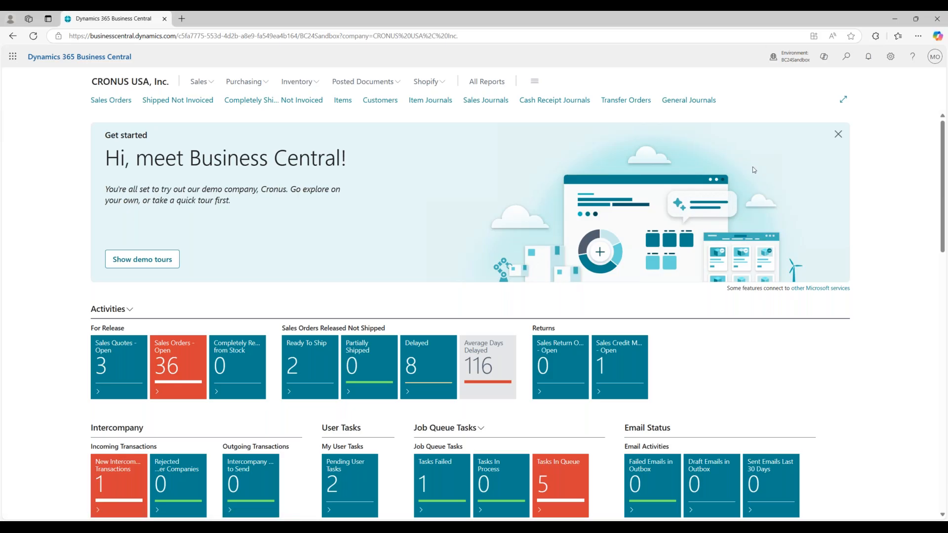
Find the Vendors list through search and open the vendor card for Fabrikam, Inc
click(846, 58)
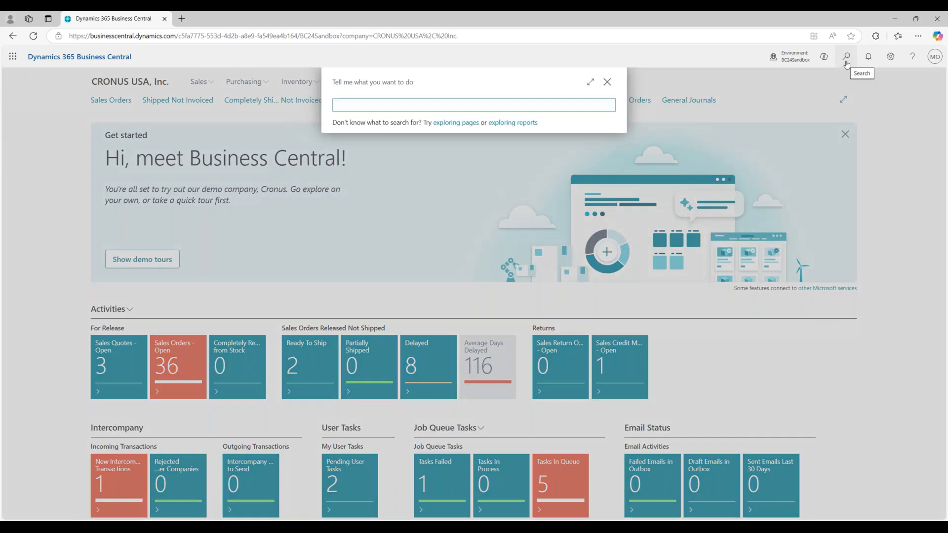
text(Vendor)
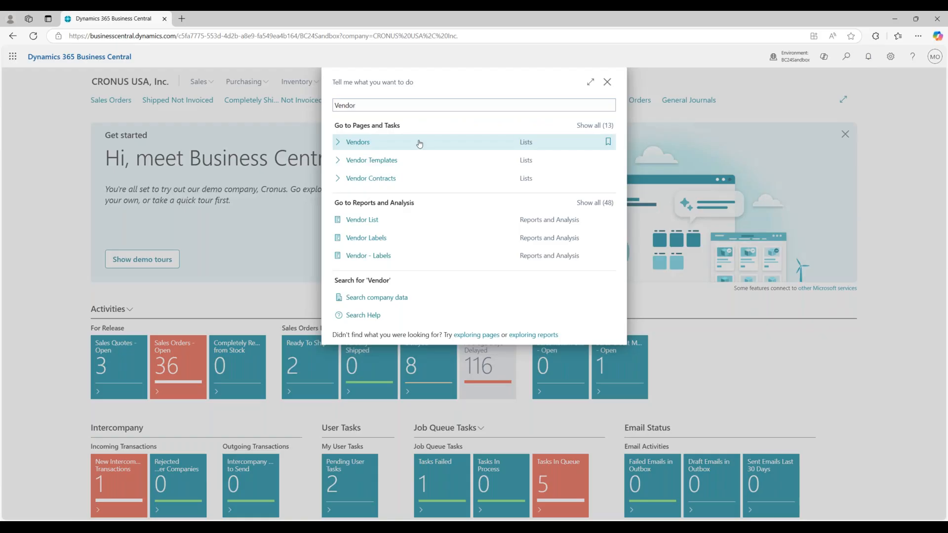
click(420, 144)
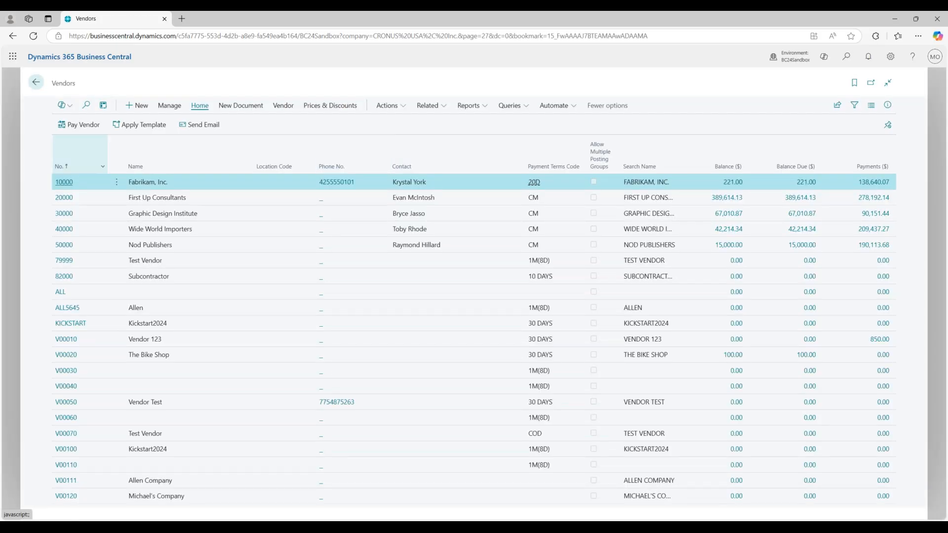
click(183, 176)
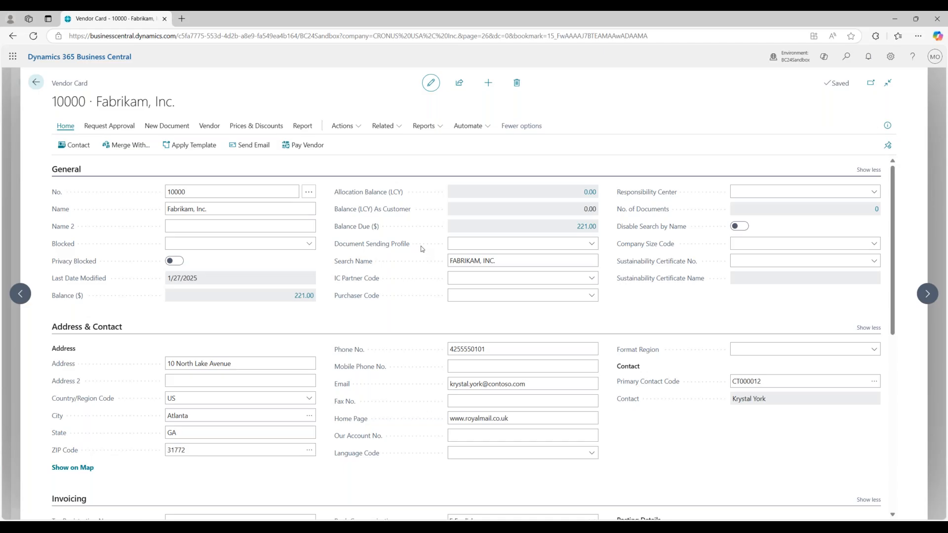
Review the Invoicing and Payments sections of the vendor card, including the payment method code
scroll(422, 253, down, 3)
scroll(423, 253, down, 5)
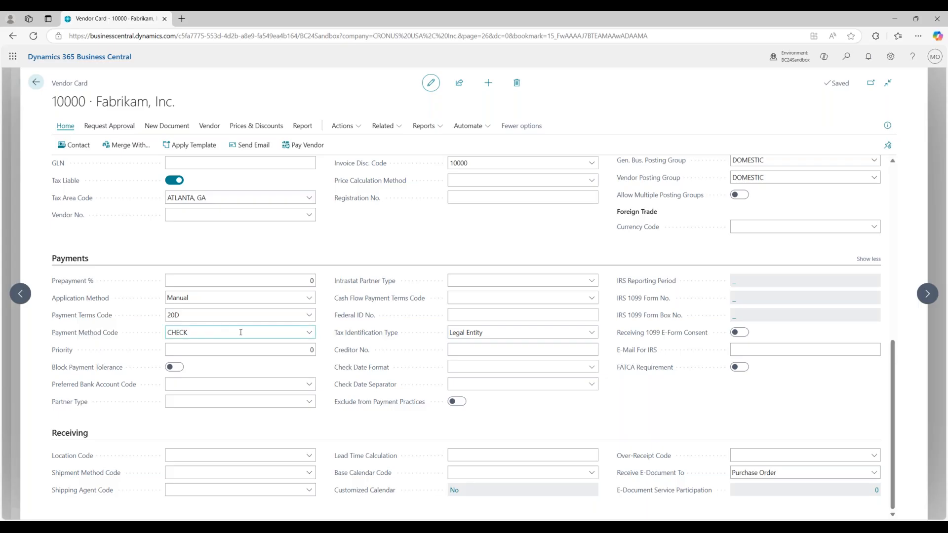
scroll(296, 296, up, 3)
scroll(243, 267, down, 3)
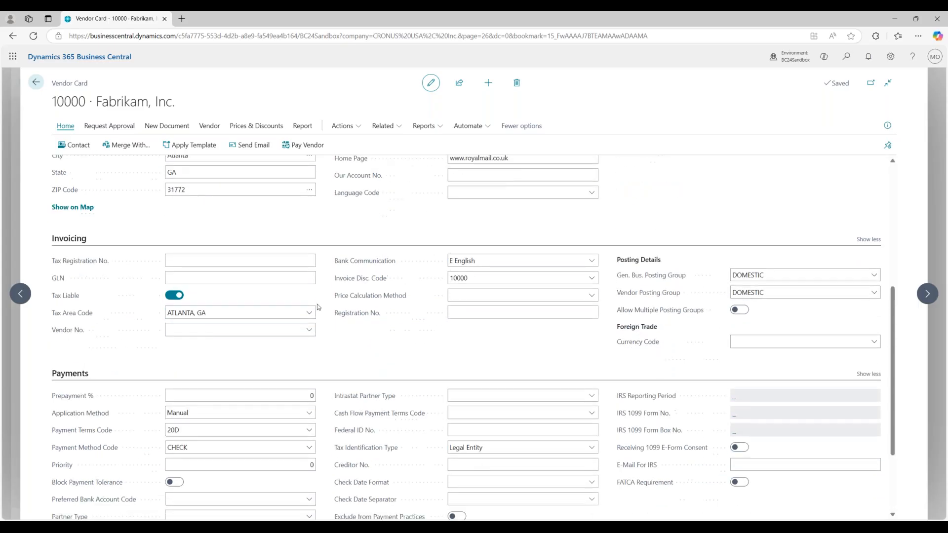
scroll(318, 306, up, 3)
scroll(311, 330, down, 3)
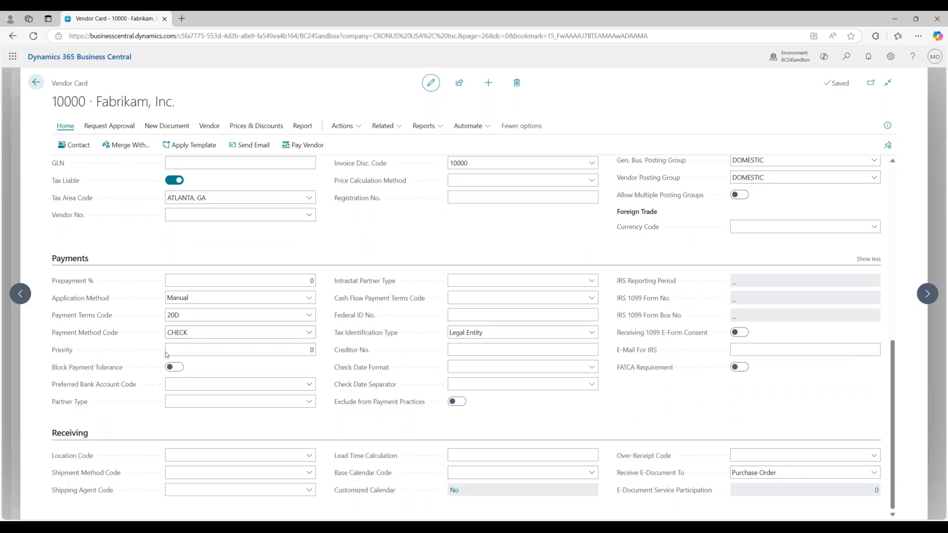
Browse the payment method codes available for the vendor without changing the selection, and return to the home page
click(298, 332)
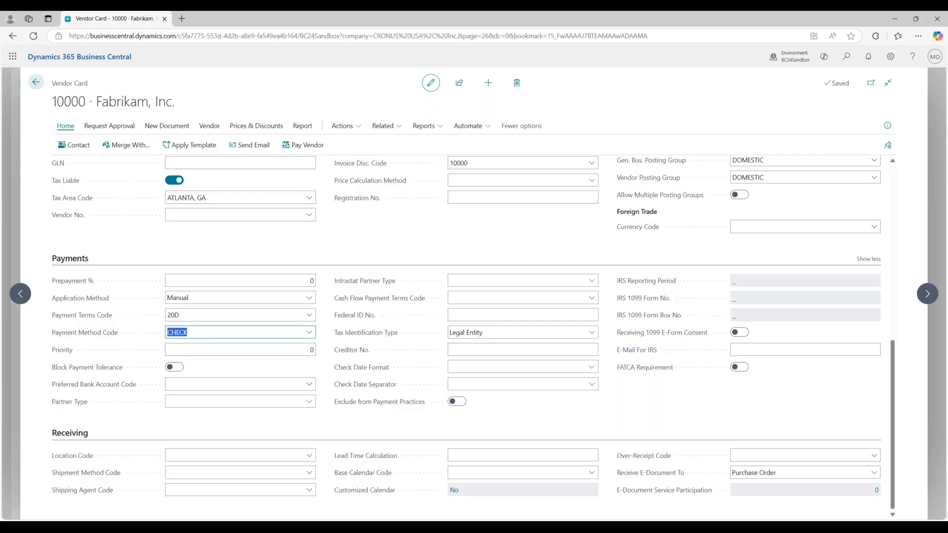
click(309, 332)
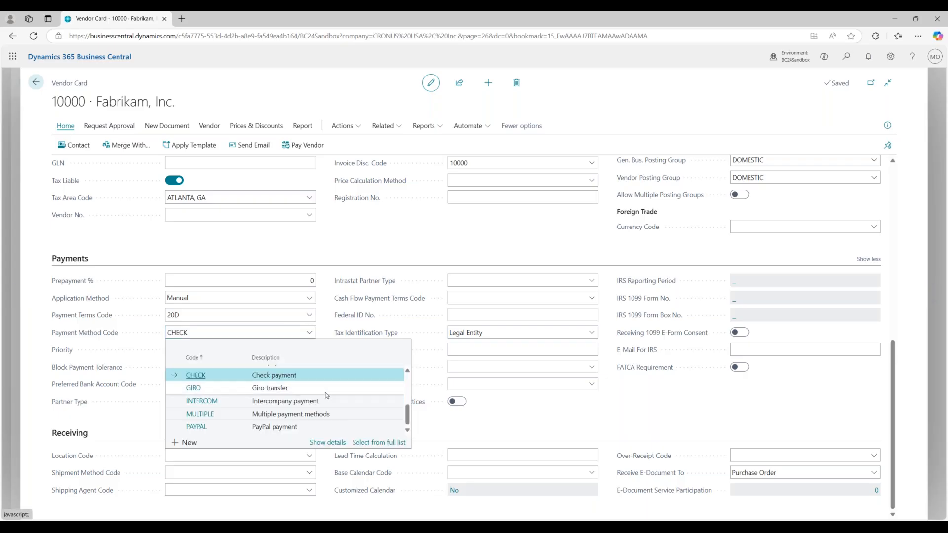
scroll(292, 413, up, 3)
scroll(292, 413, down, 1)
scroll(296, 410, down, 3)
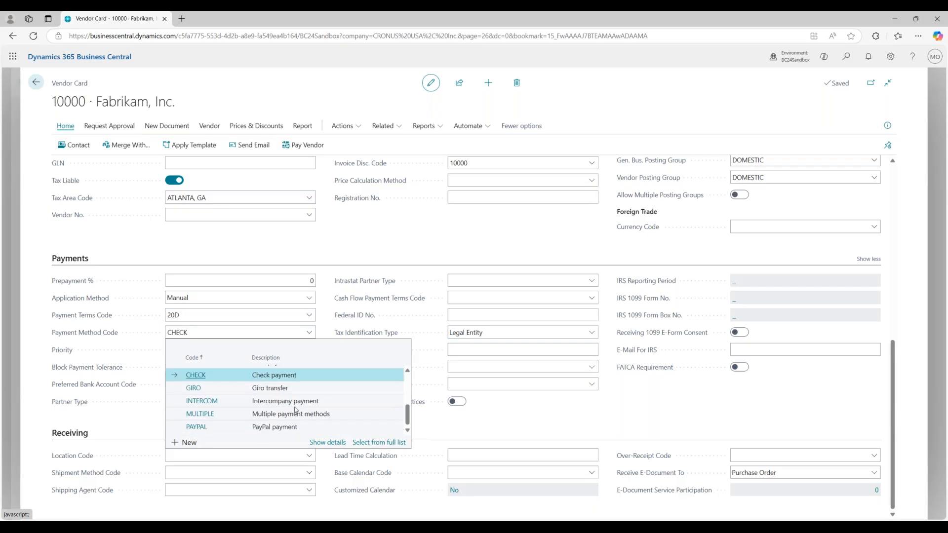
scroll(208, 420, up, 2)
scroll(218, 407, up, 3)
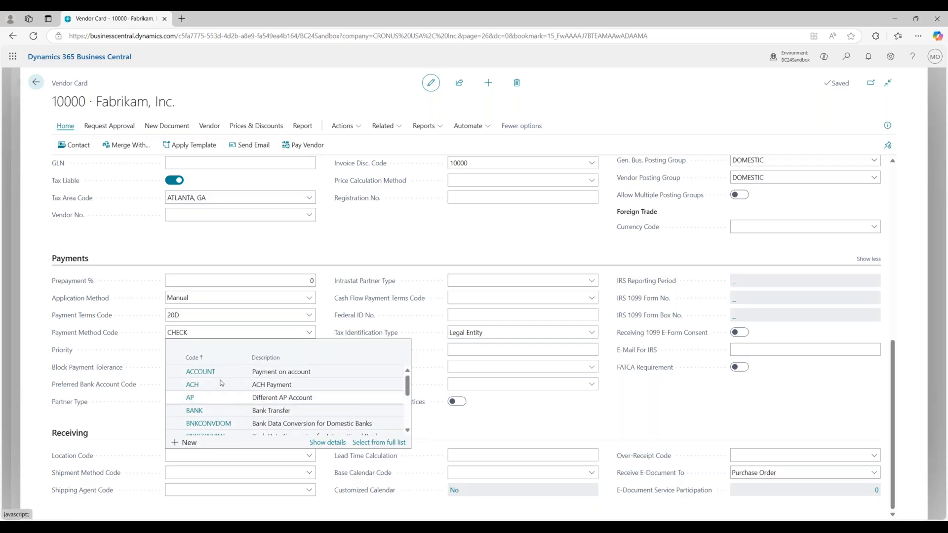
click(144, 361)
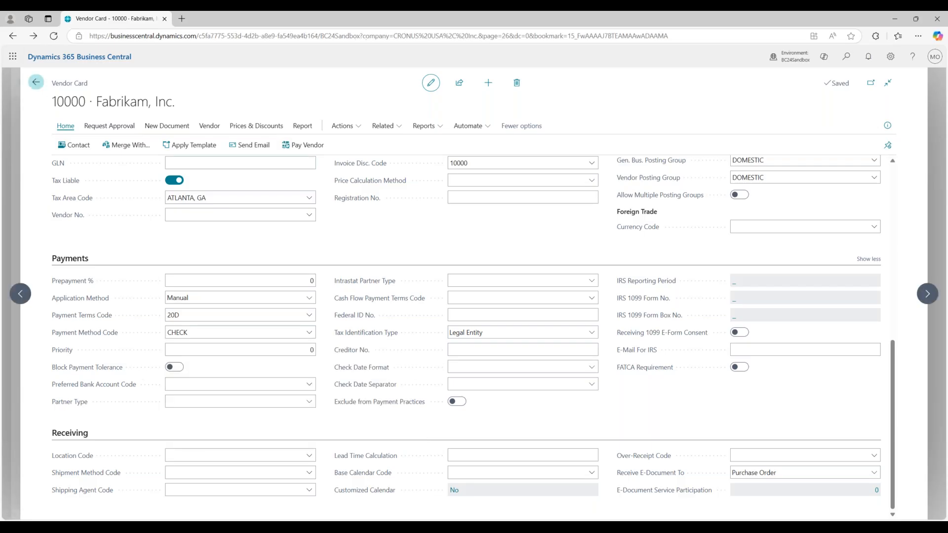
click(36, 83)
click(39, 84)
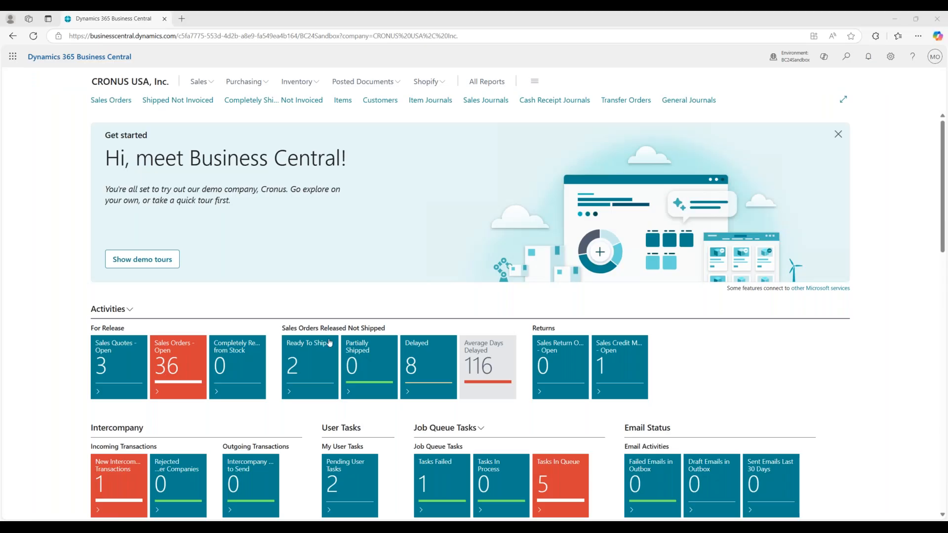
Find the Bank Accounts list through search and open the card of the CHECKING account at World Wide Bank
click(847, 57)
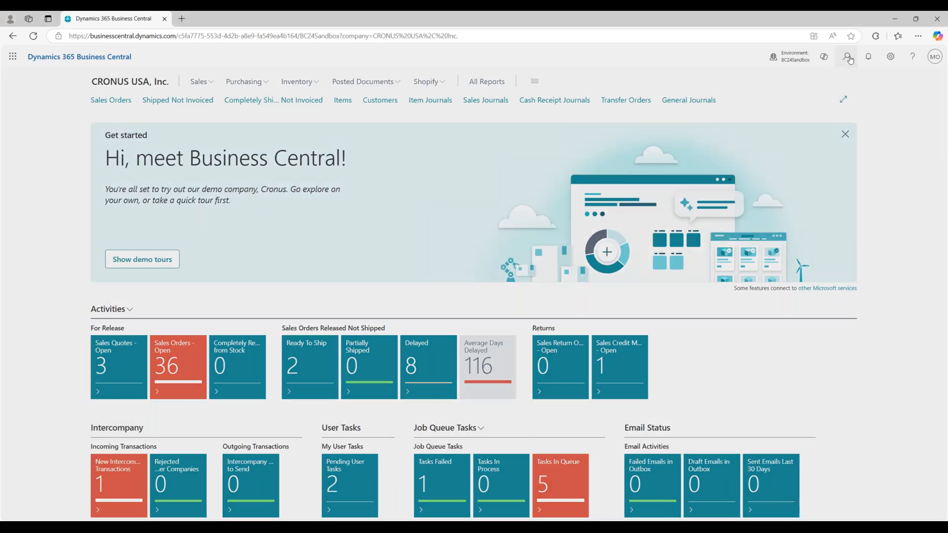
text(Ban)
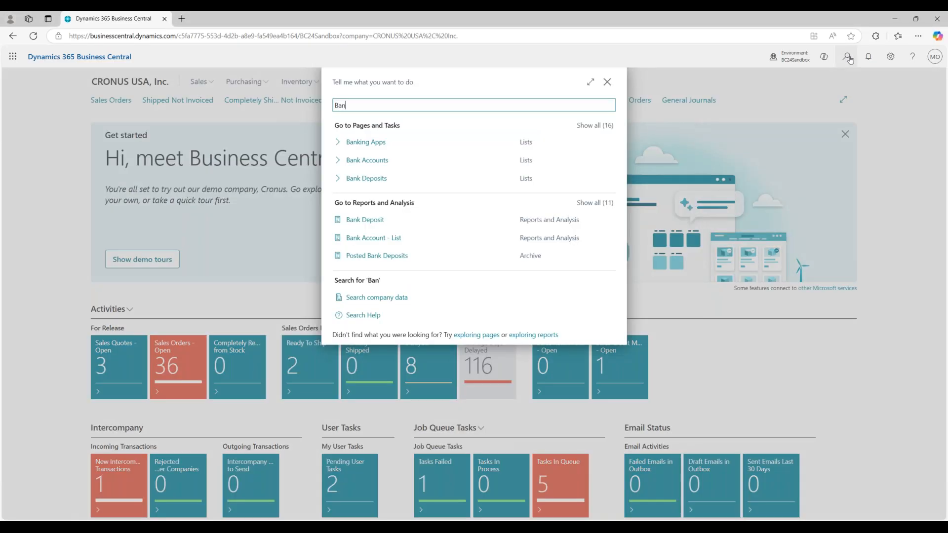
text( acc)
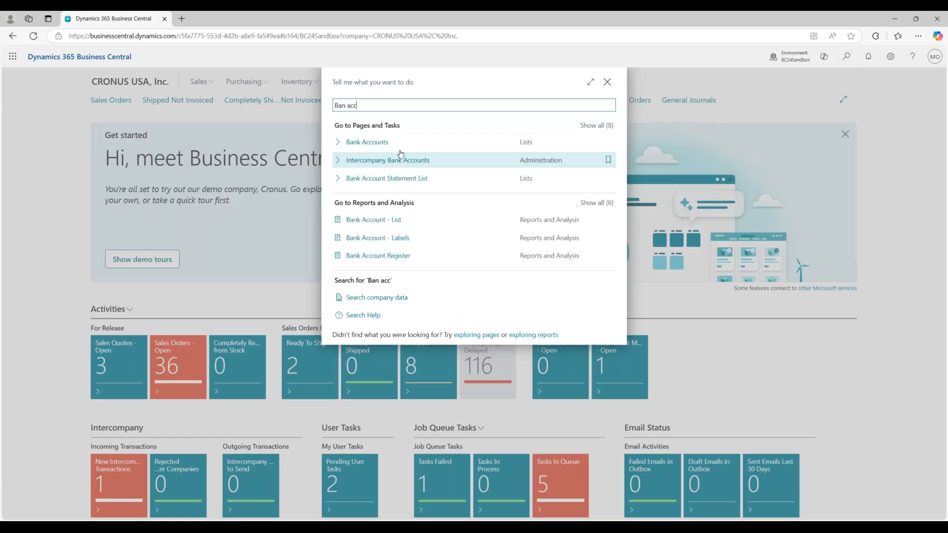
click(400, 146)
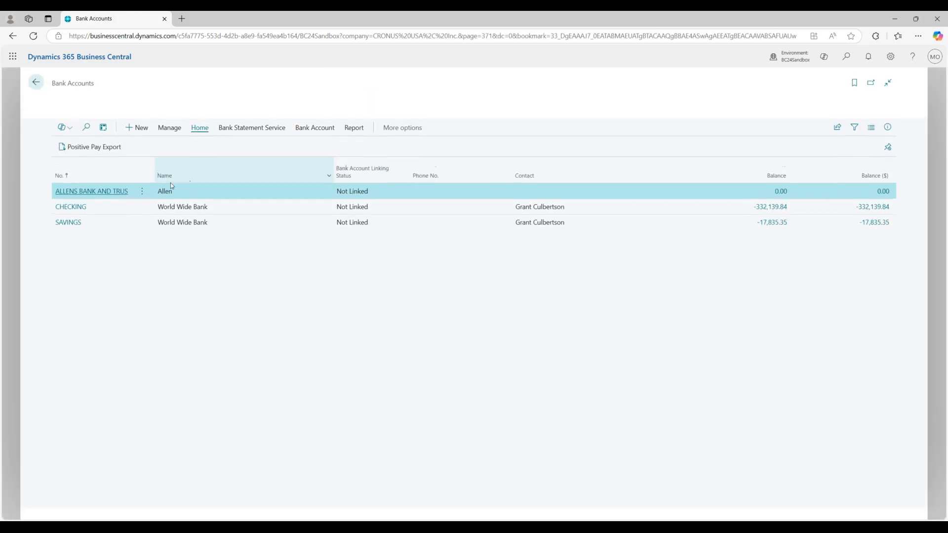
click(114, 213)
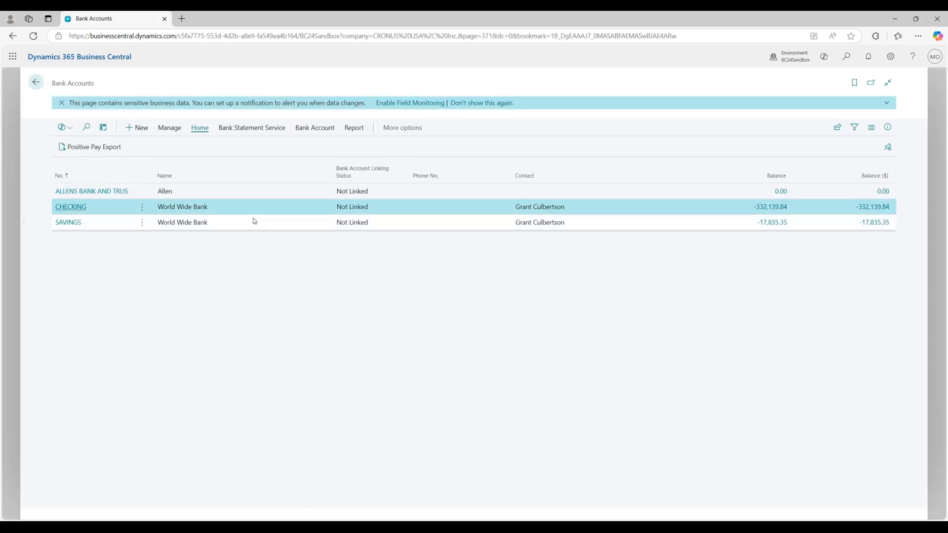
click(75, 208)
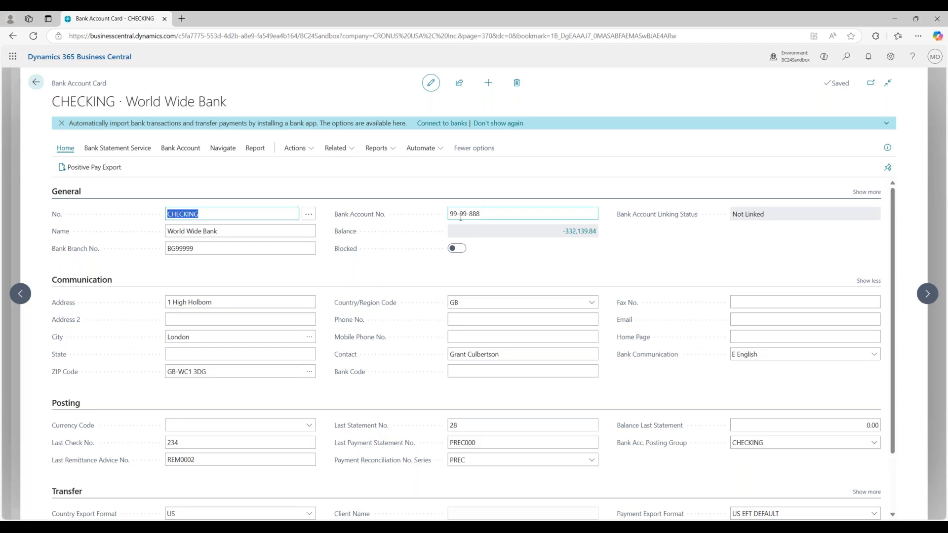
Examine the Last Check No. in the bank account's posting details, and return to the home page
scroll(424, 245, down, 1)
scroll(417, 242, down, 1)
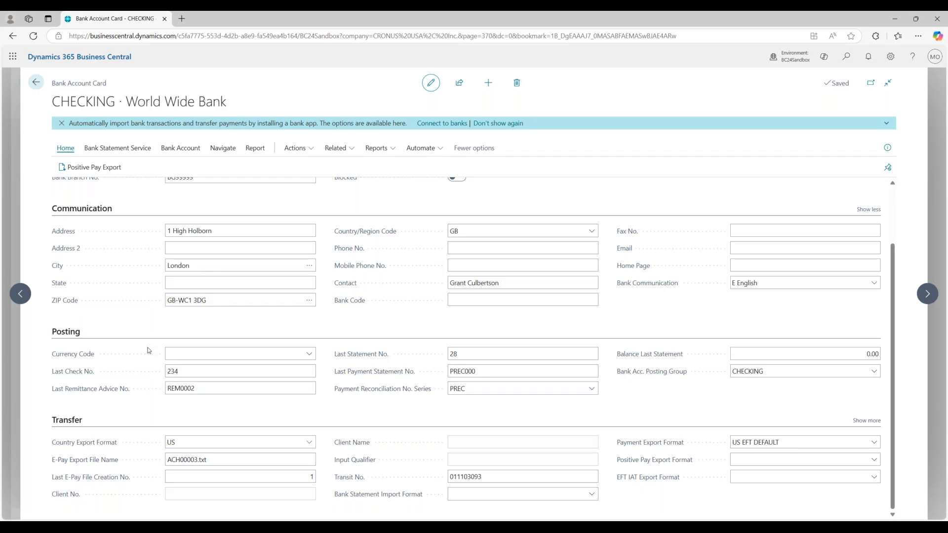
click(200, 368)
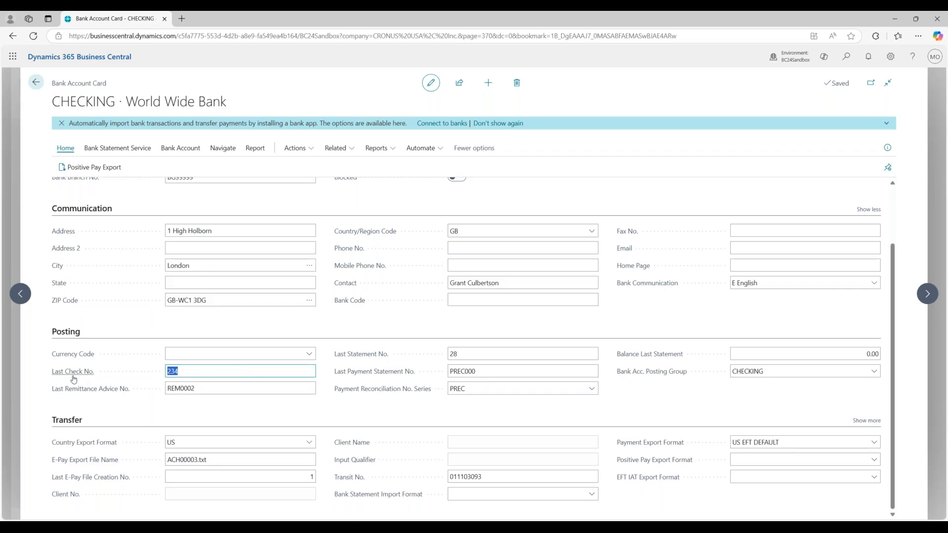
click(137, 369)
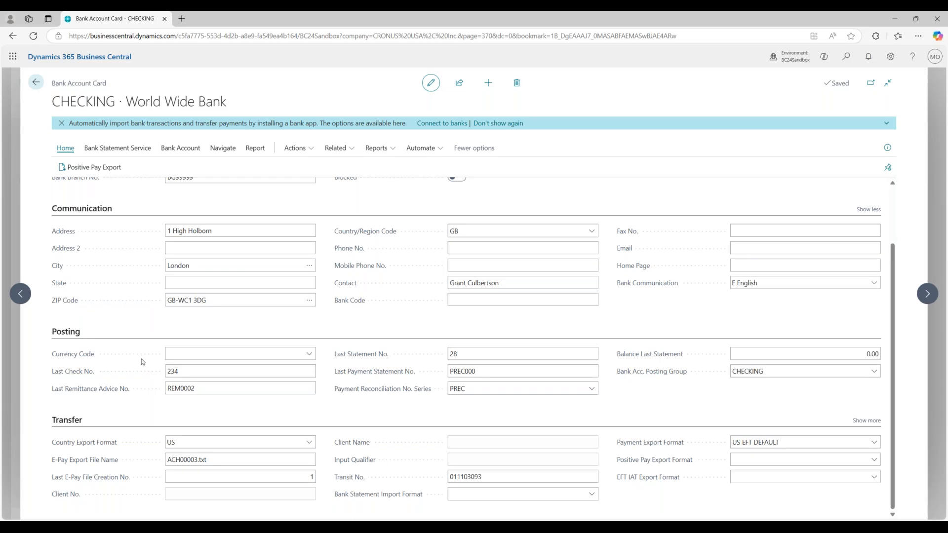
click(168, 371)
click(178, 371)
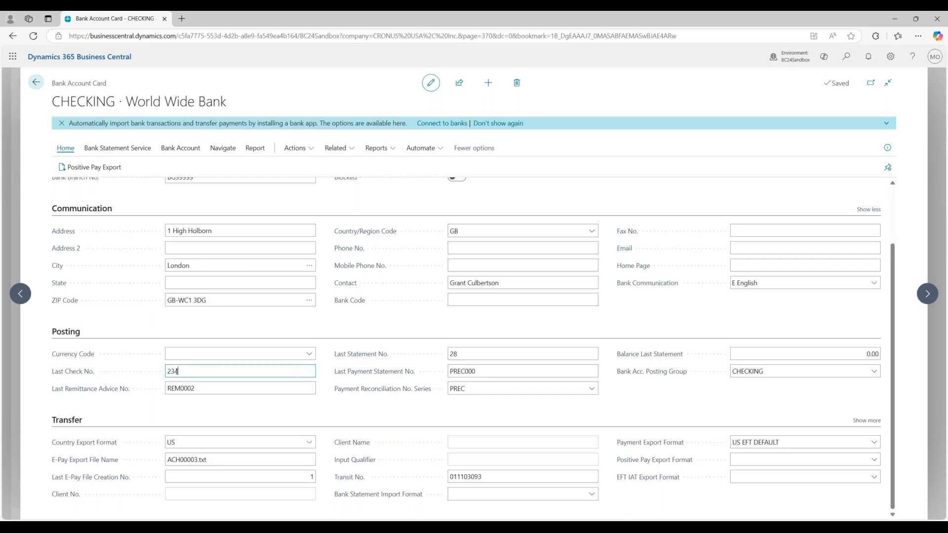
double_click(168, 372)
click(178, 373)
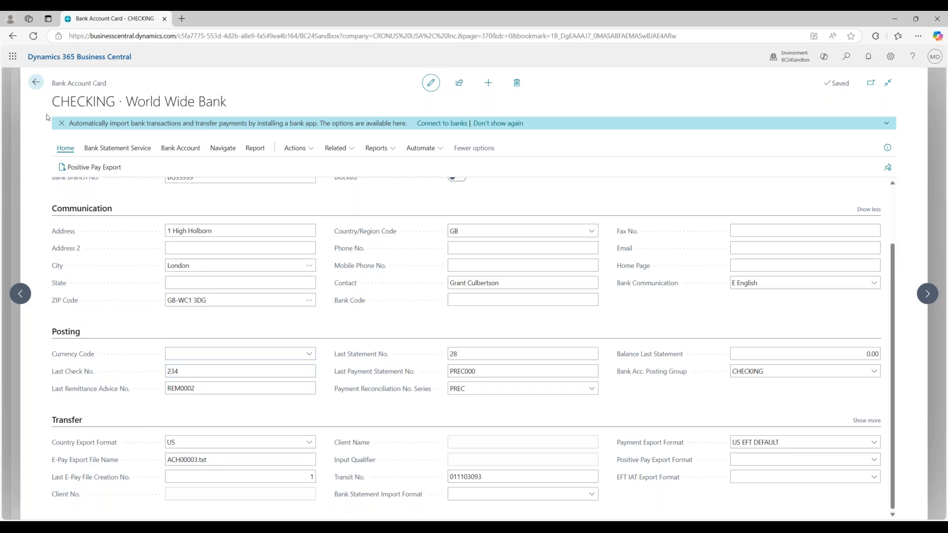
click(35, 81)
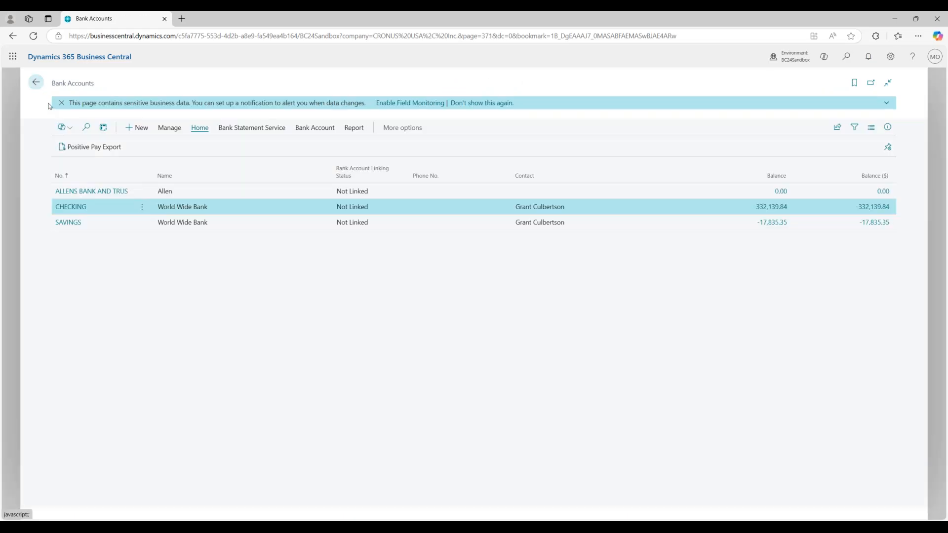
click(36, 82)
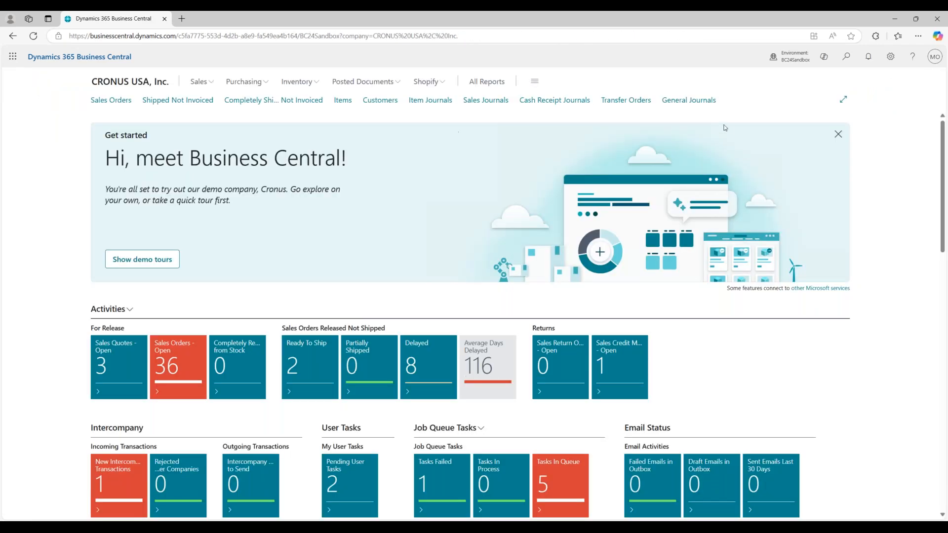
Search for "REp Sel", show all matching pages, and open Report Selection - Bank Account
click(846, 58)
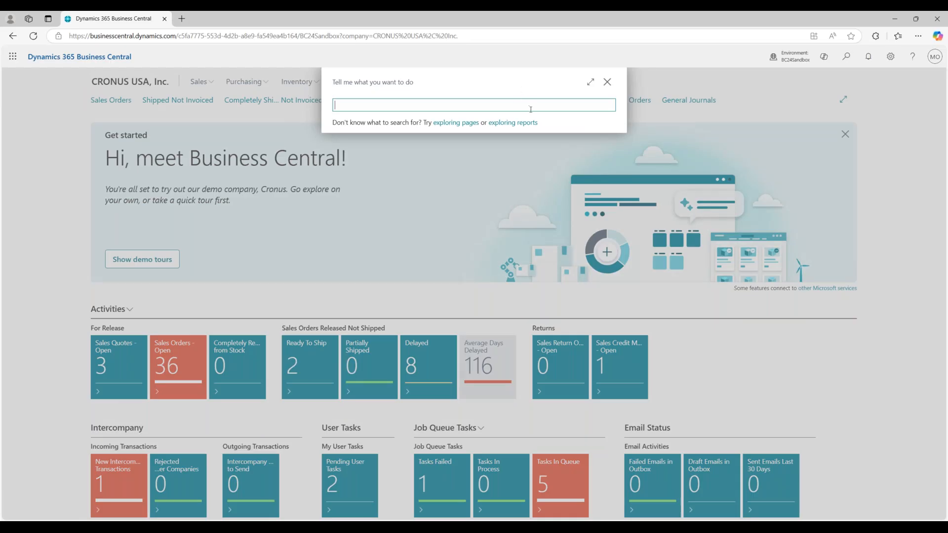
text(REp Sel)
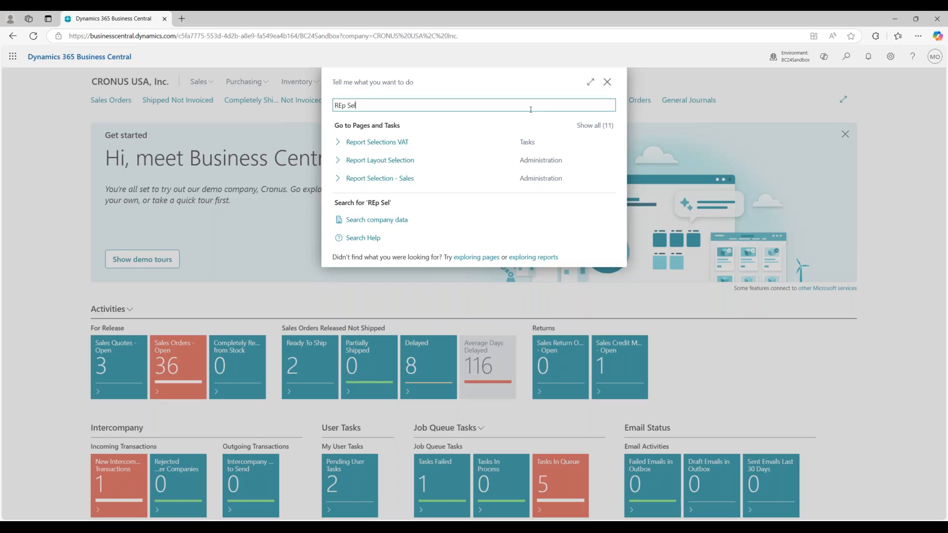
click(590, 127)
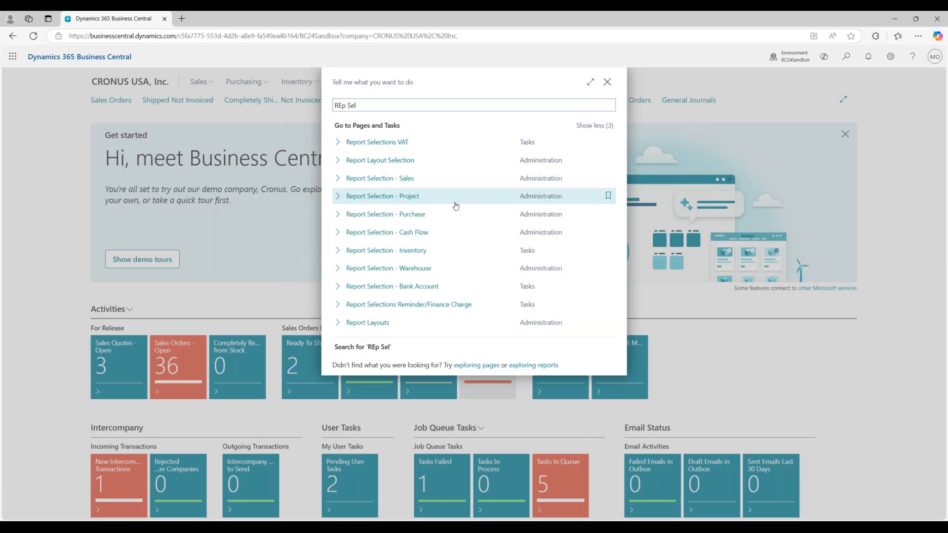
click(454, 292)
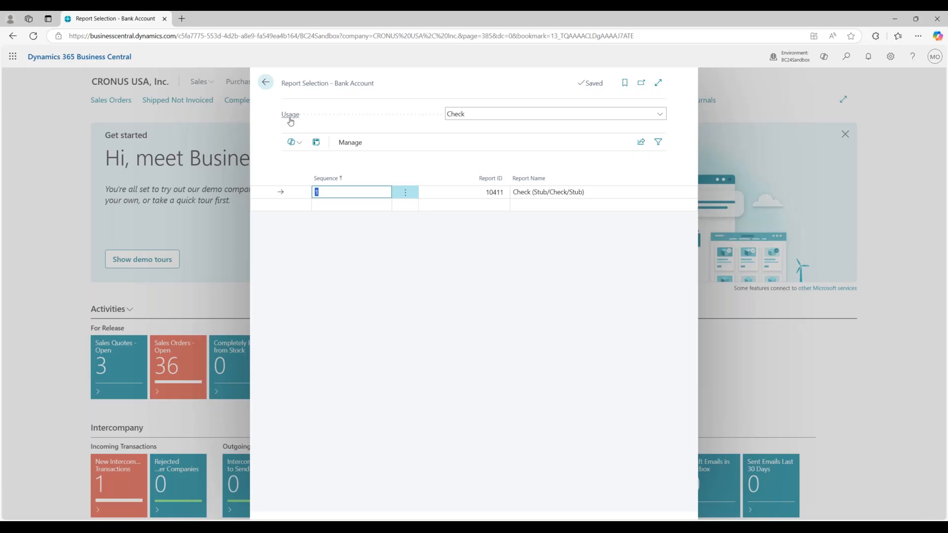
Choose Check as the usage for the bank account report selection
click(461, 117)
click(474, 152)
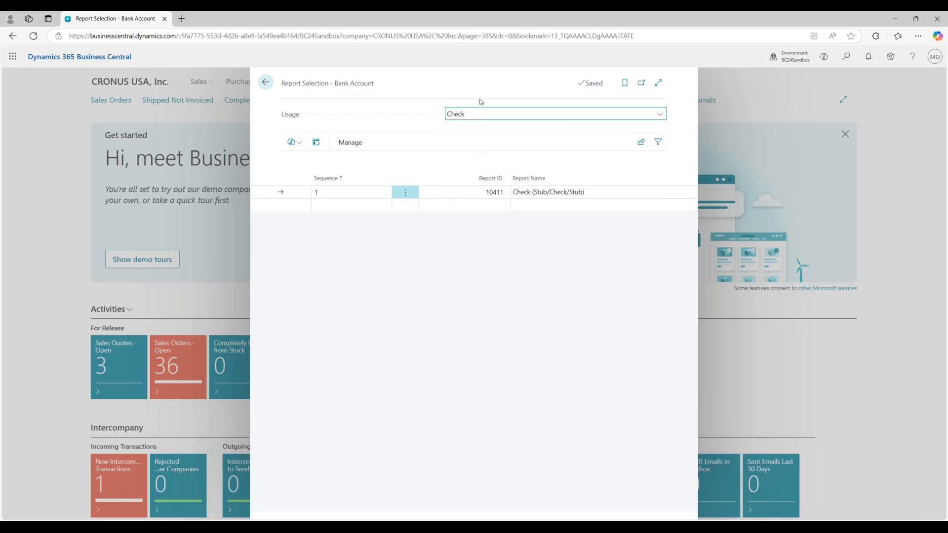
click(494, 263)
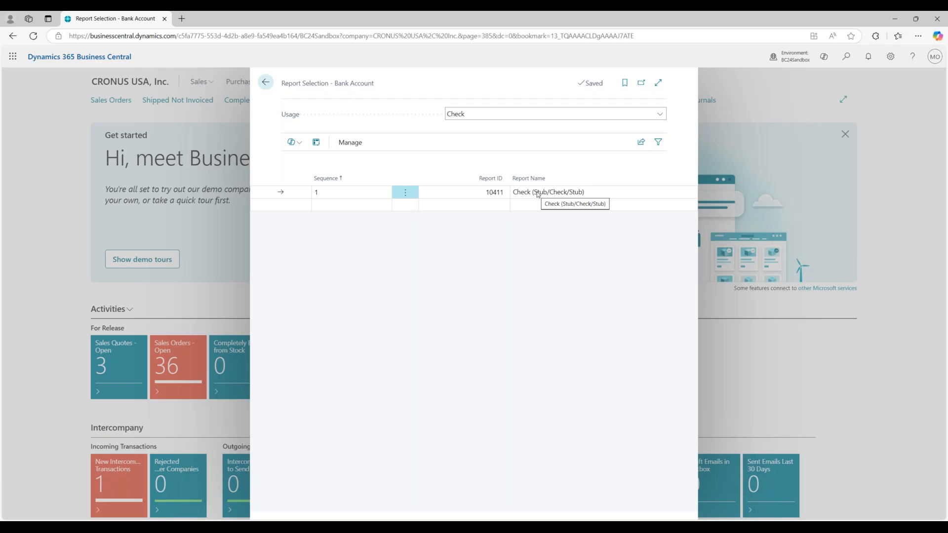
Browse the available check report layouts in the Report ID lookup, and close the bank account report selection
click(489, 192)
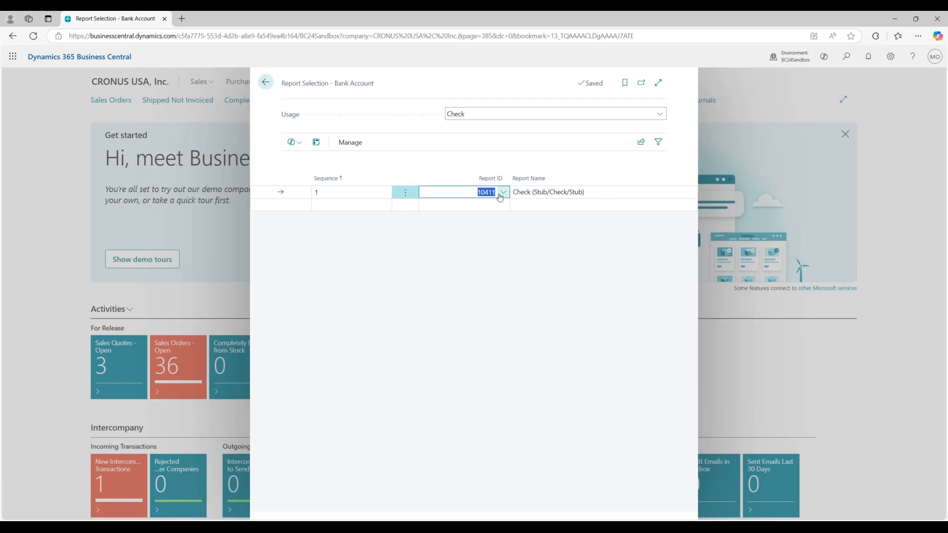
click(501, 193)
scroll(526, 243, up, 1)
scroll(528, 243, down, 1)
scroll(541, 255, down, 1)
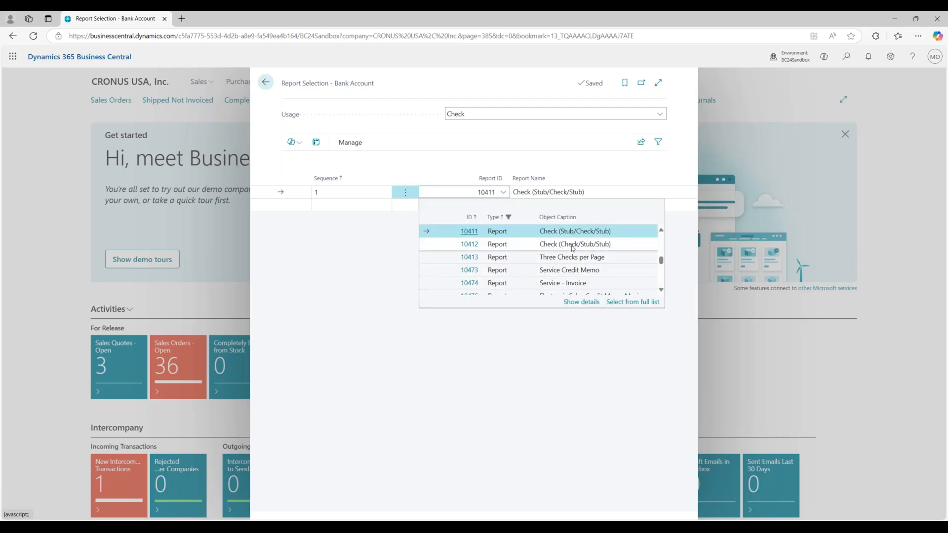
scroll(607, 254, down, 1)
scroll(619, 256, down, 10)
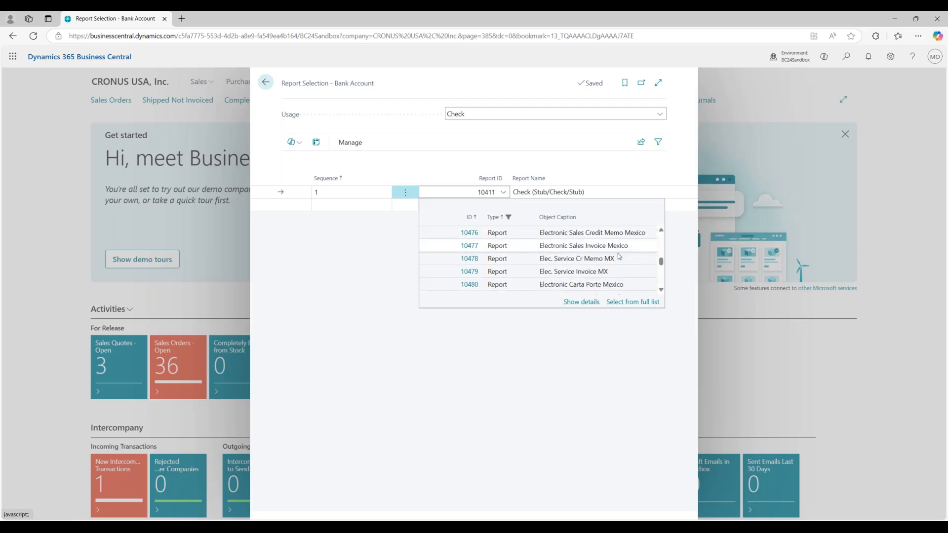
scroll(619, 256, up, 10)
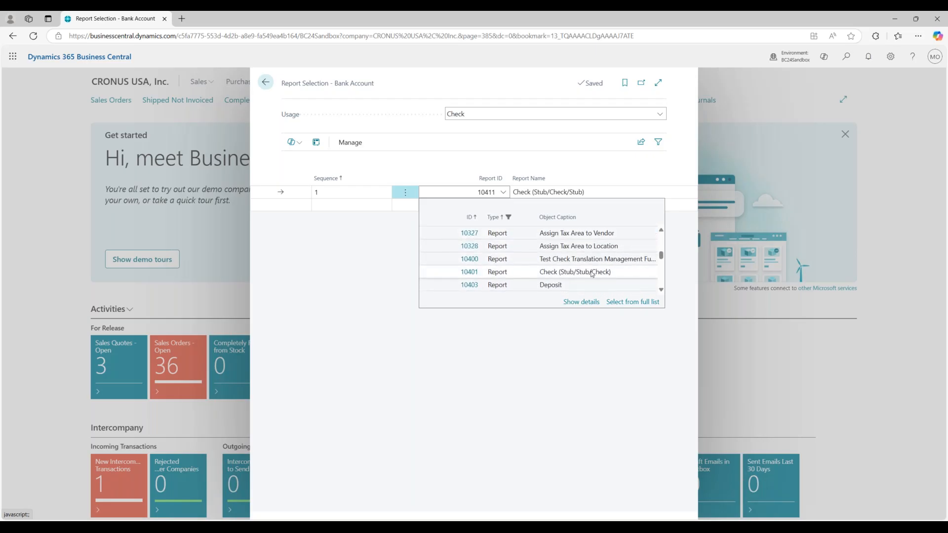
click(502, 273)
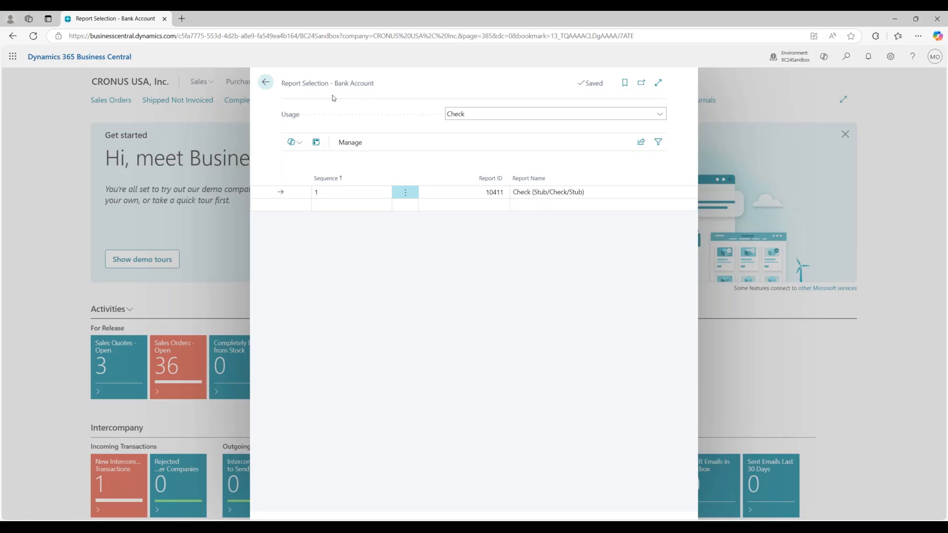
click(266, 89)
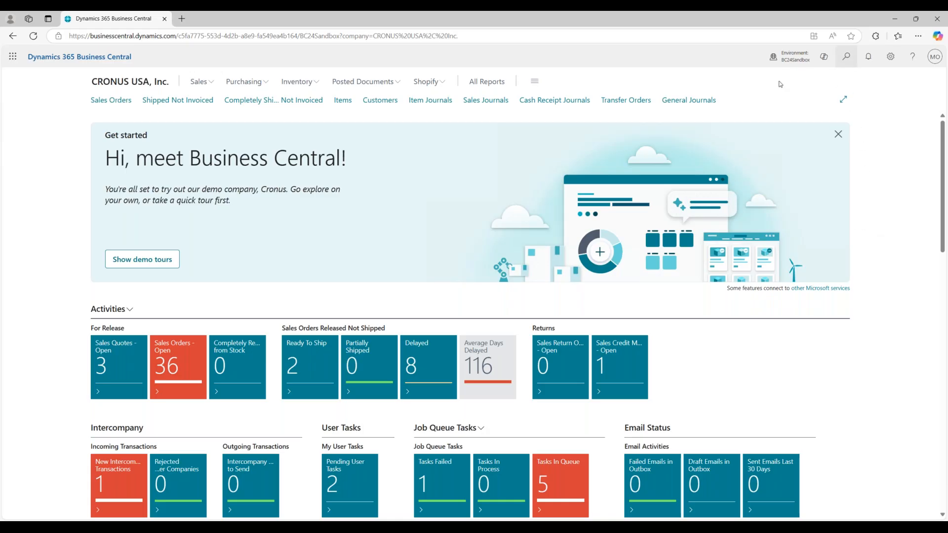
Search for "aged accou" and open the Aged Accounts Payable report request
key(alt+q)
text(Accounts Pa)
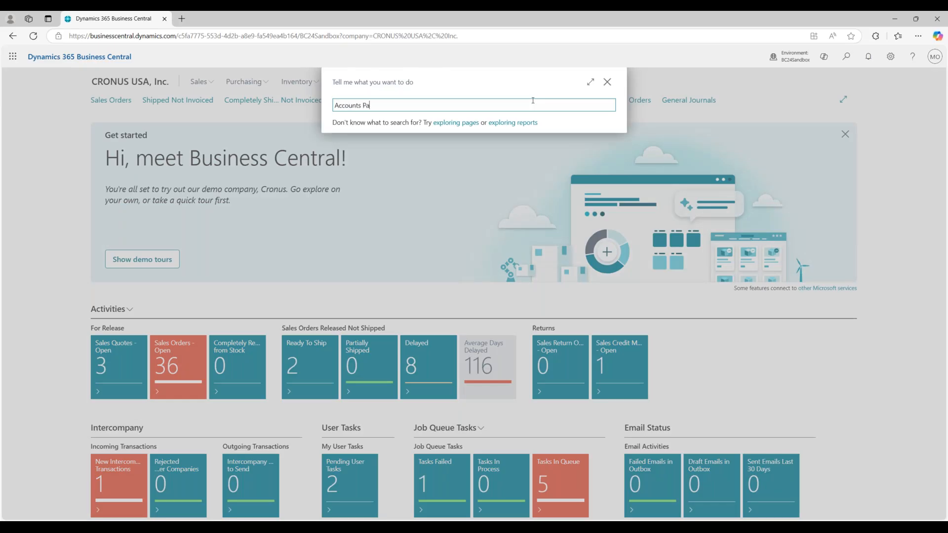
key(BackSpace)
key(BackSpace)
key(BackSpace)
key(BackSpace)
key(BackSpace)
key(BackSpace)
key(BackSpace)
key(BackSpace)
key(BackSpace)
key(BackSpace)
text(aged accou)
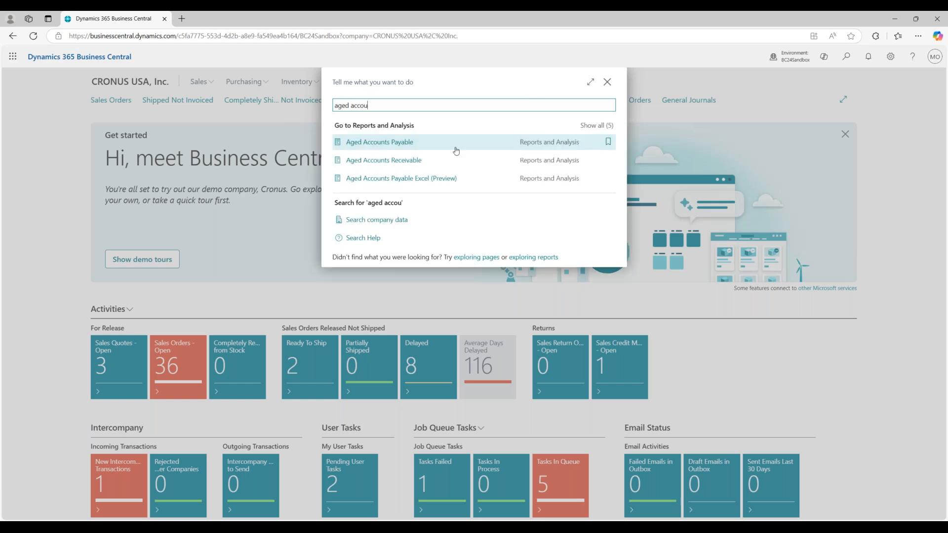
click(457, 146)
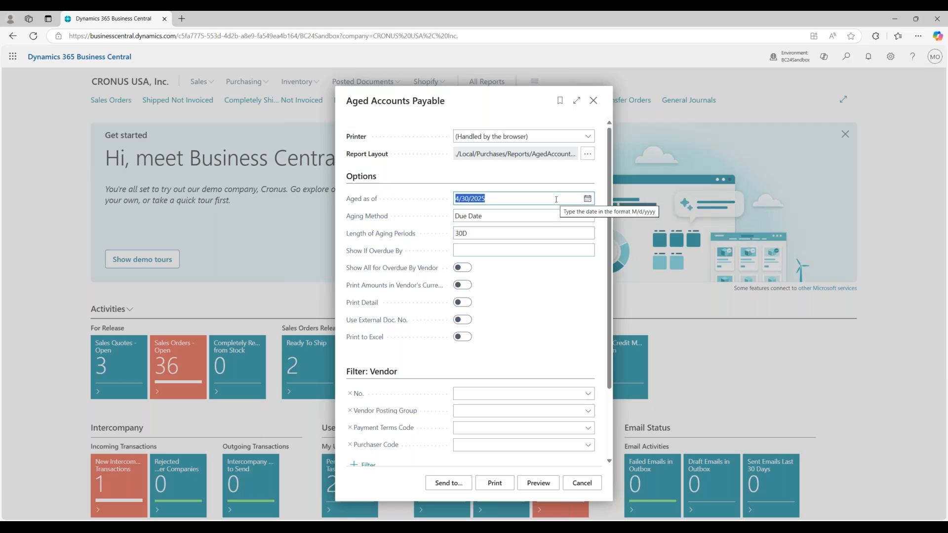
Set the report's Aged as of date to 3/13/2025 and turn on Print Detail
text(3/13/2025)
key(Tab)
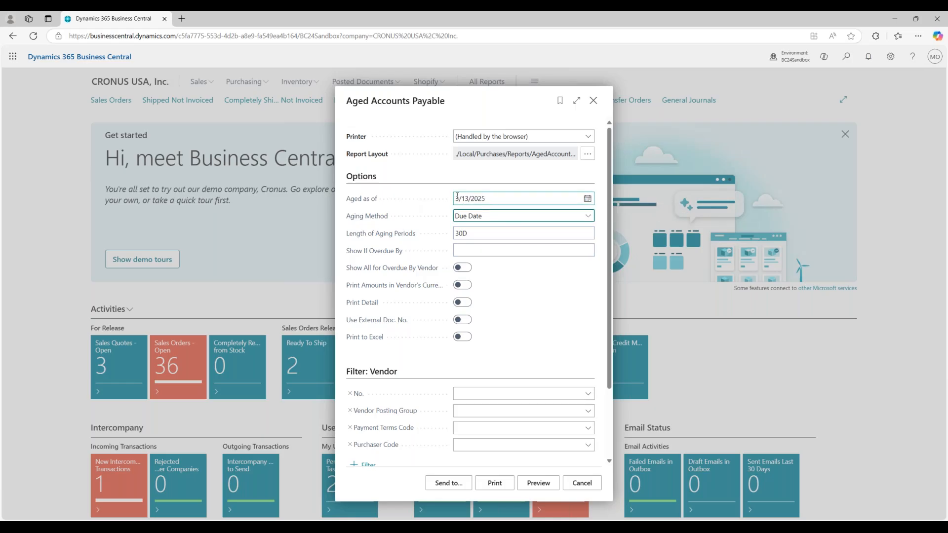
click(429, 220)
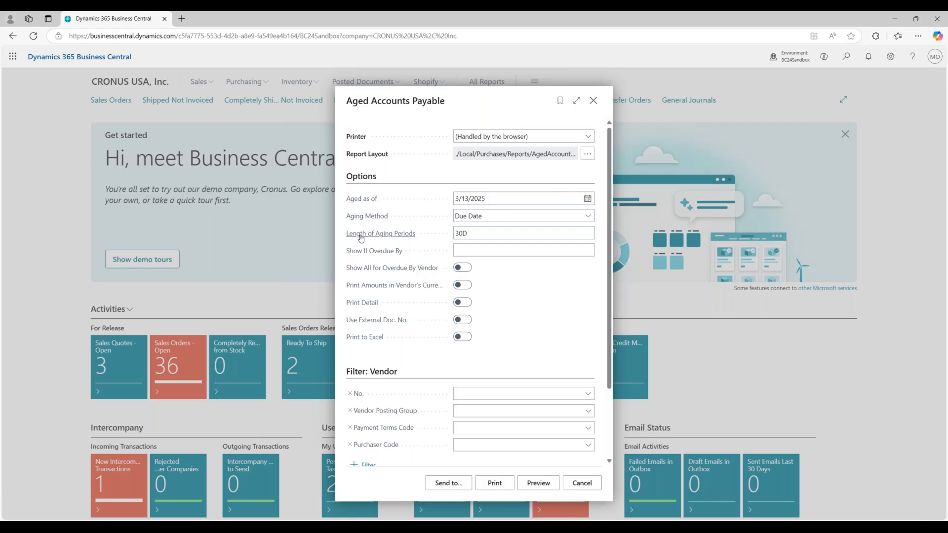
click(493, 238)
click(537, 280)
click(463, 306)
scroll(514, 305, down, 3)
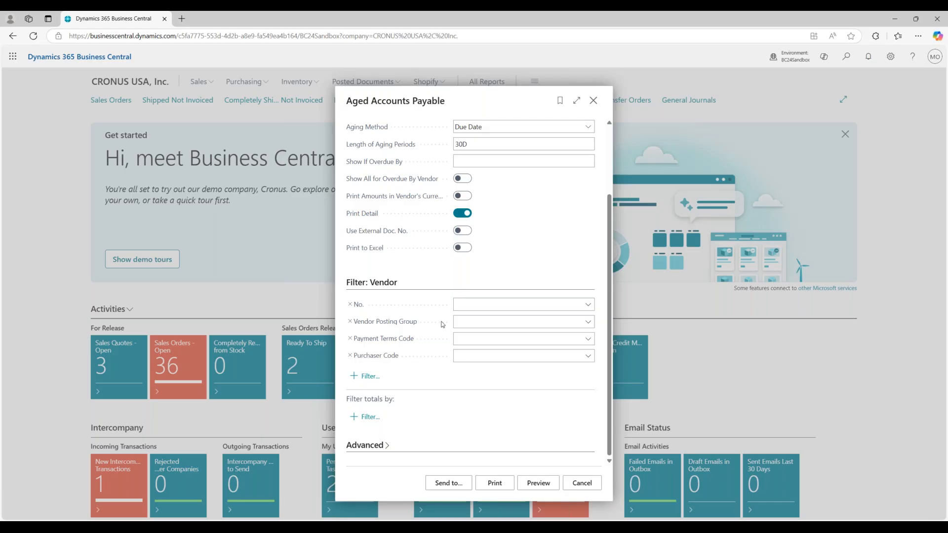
Leave the vendor number filter empty and preview the Aged Accounts Payable report
click(490, 299)
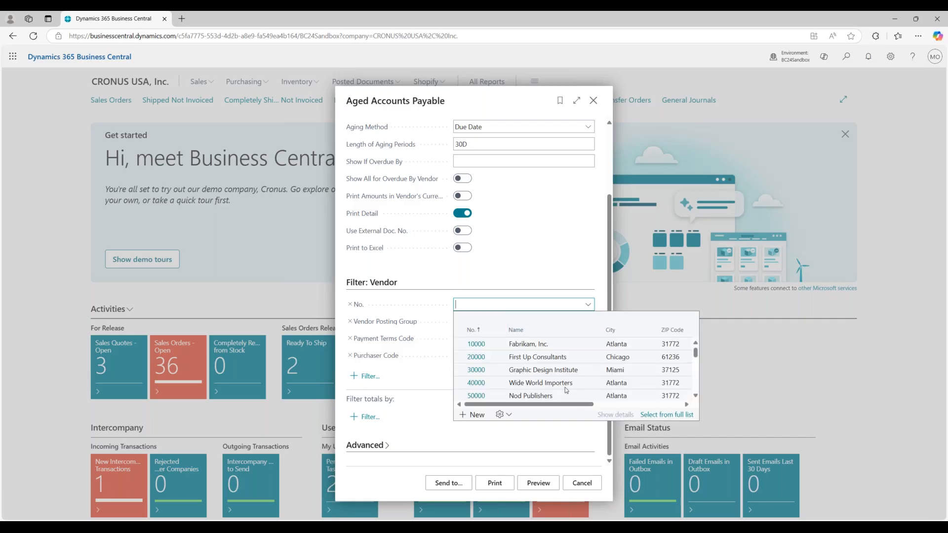
click(525, 231)
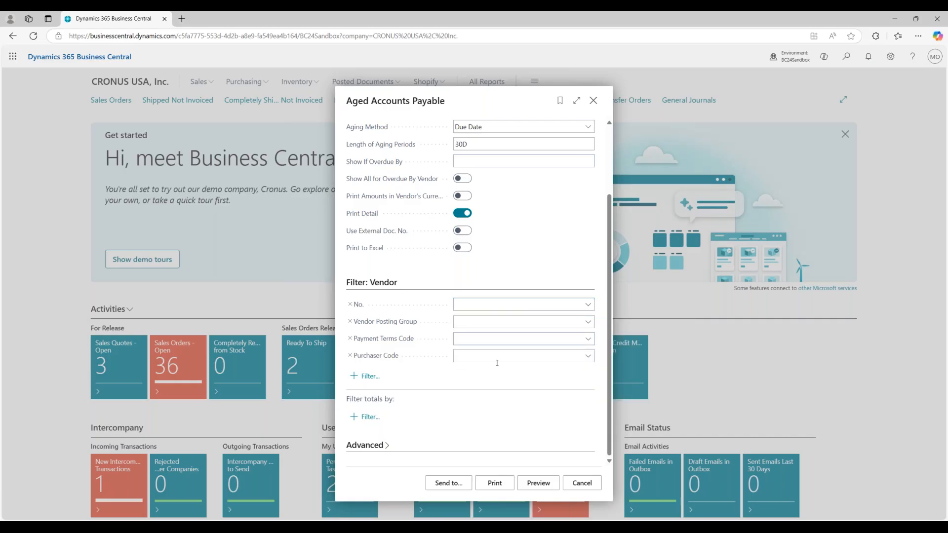
click(538, 482)
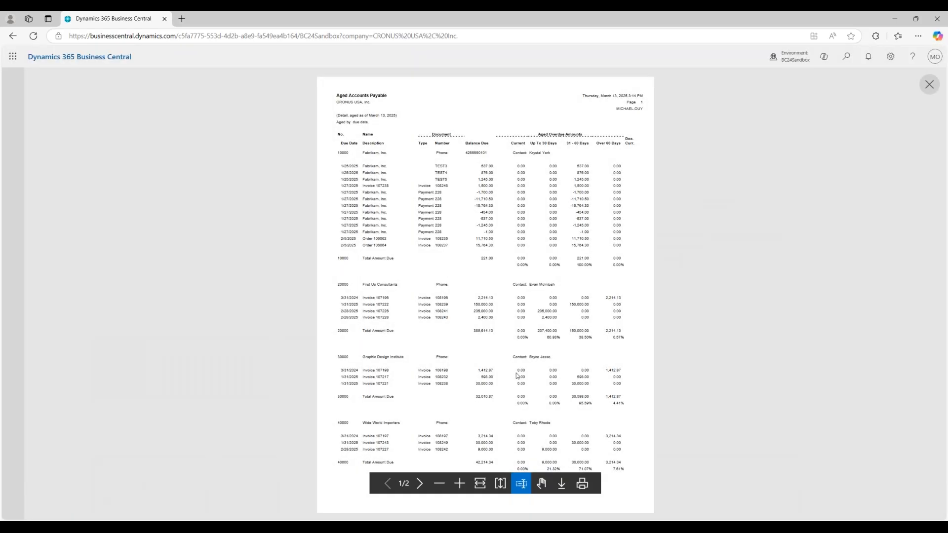
Examine the overdue invoices per vendor and the report total in the aging preview, and close the preview and report request
click(460, 483)
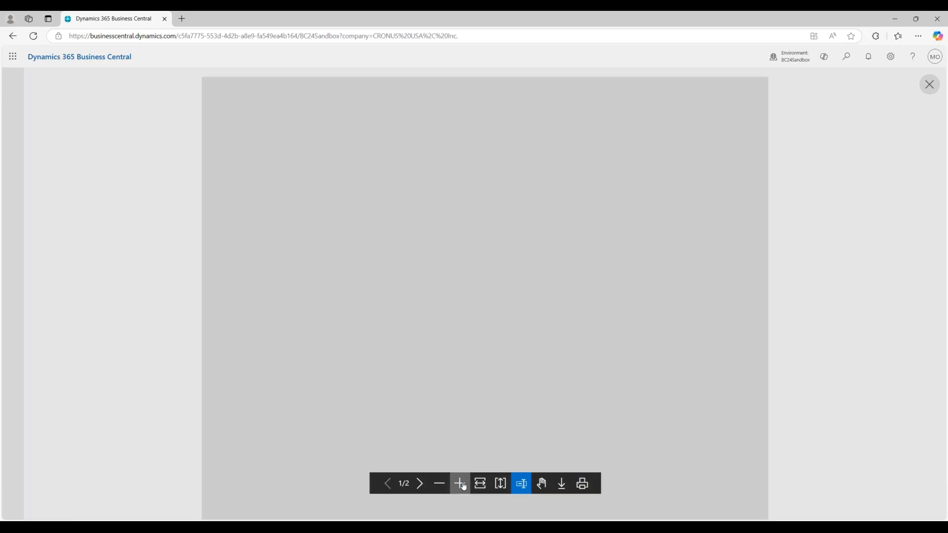
scroll(468, 385, up, 3)
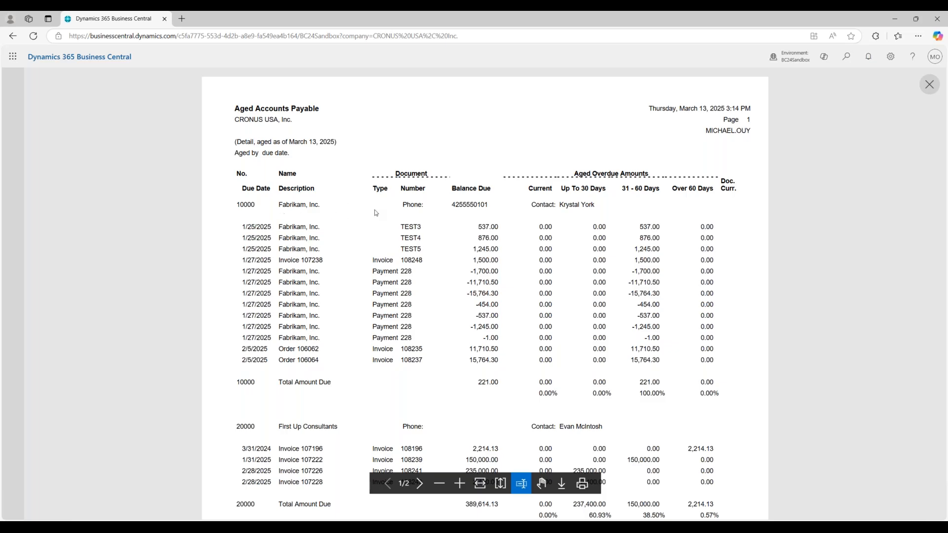
drag(286, 227, 358, 313)
click(453, 290)
scroll(425, 237, down, 3)
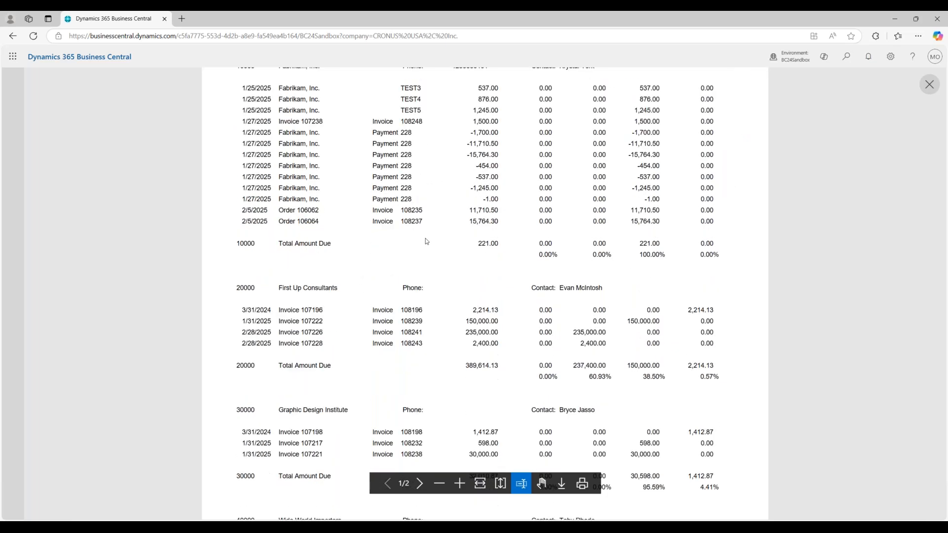
scroll(425, 238, down, 1)
scroll(425, 238, down, 1)
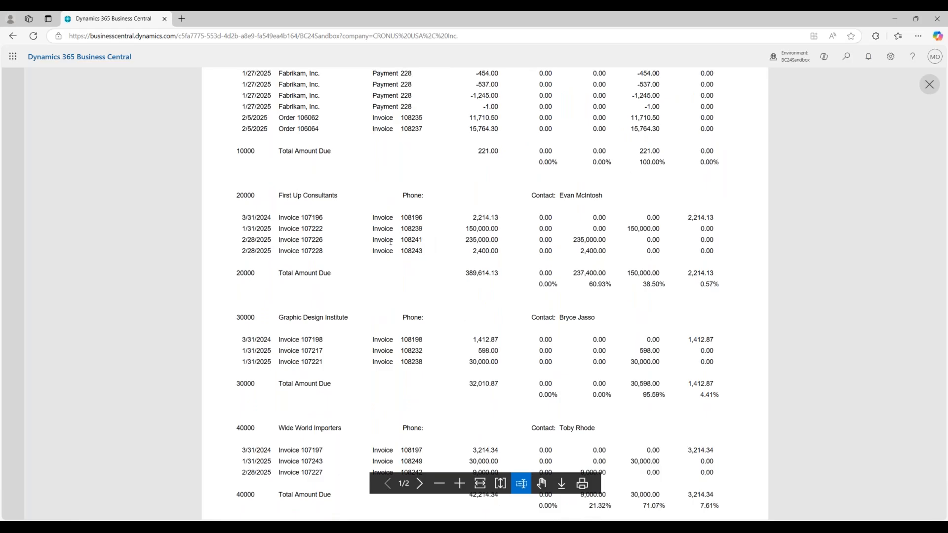
scroll(302, 260, down, 1)
scroll(338, 240, down, 6)
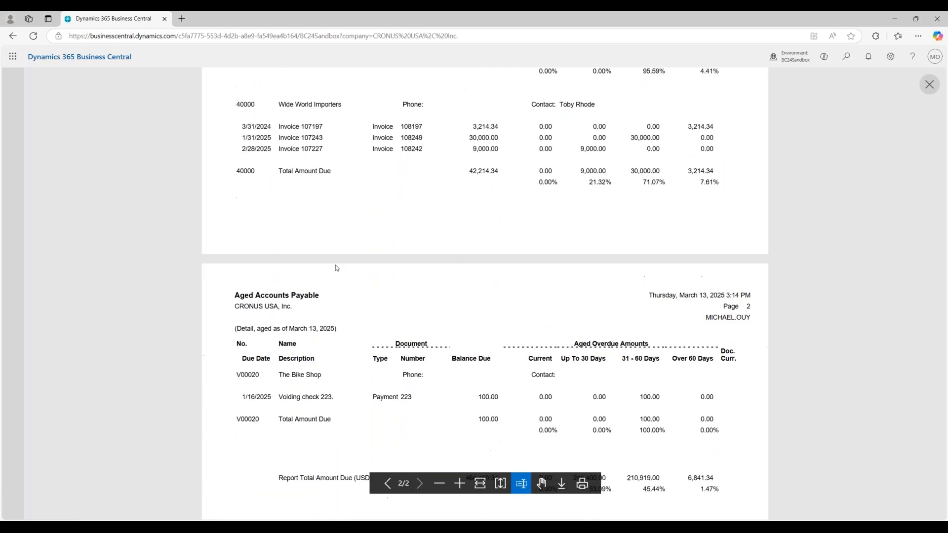
scroll(408, 297, down, 3)
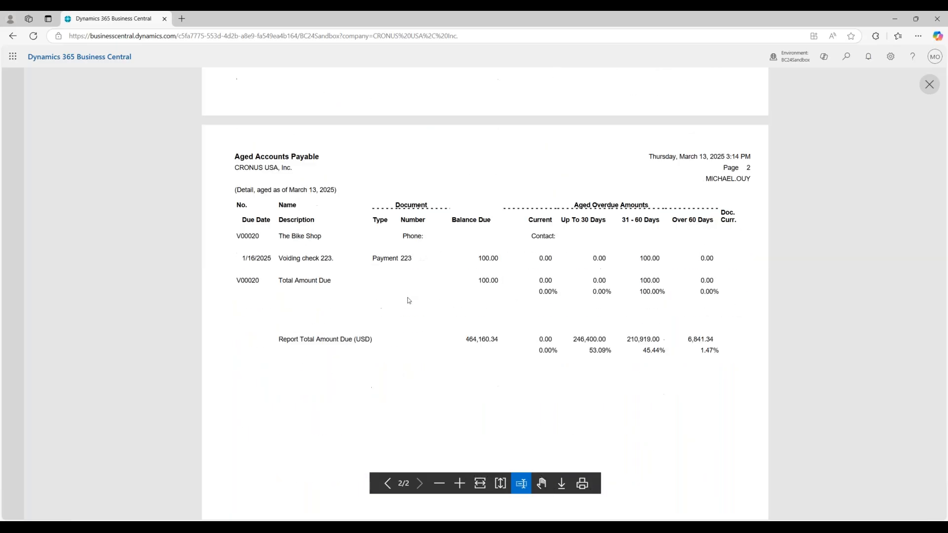
scroll(408, 300, down, 1)
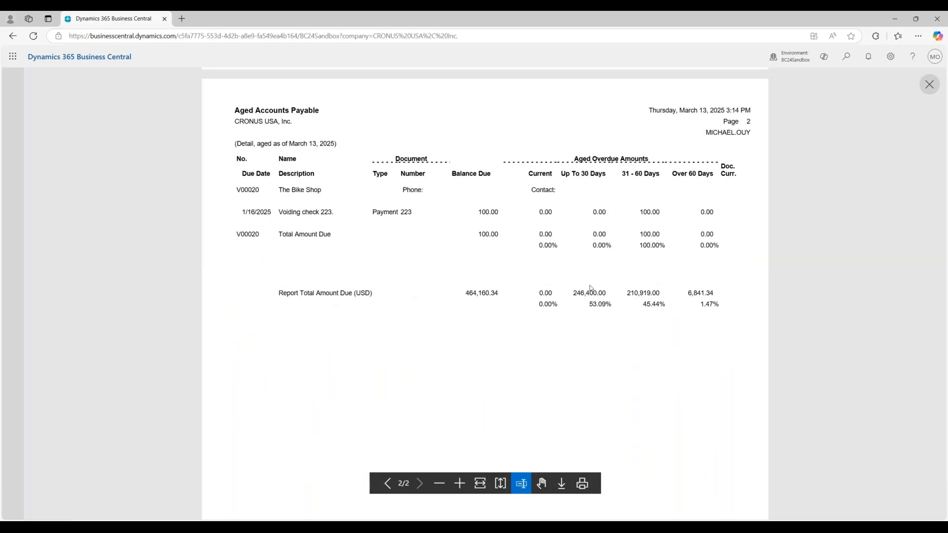
click(929, 84)
click(593, 100)
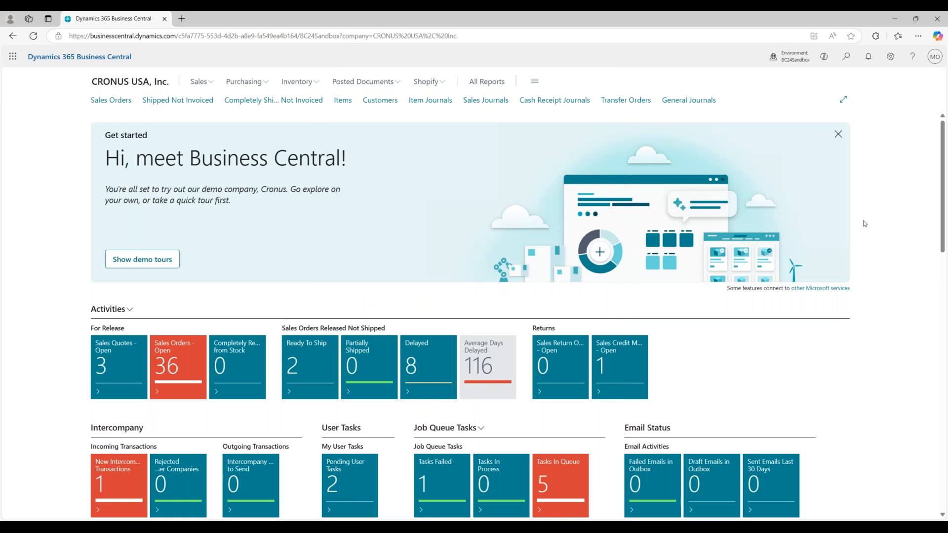
Search for "Pay Jour" and open Payment Journals
click(845, 58)
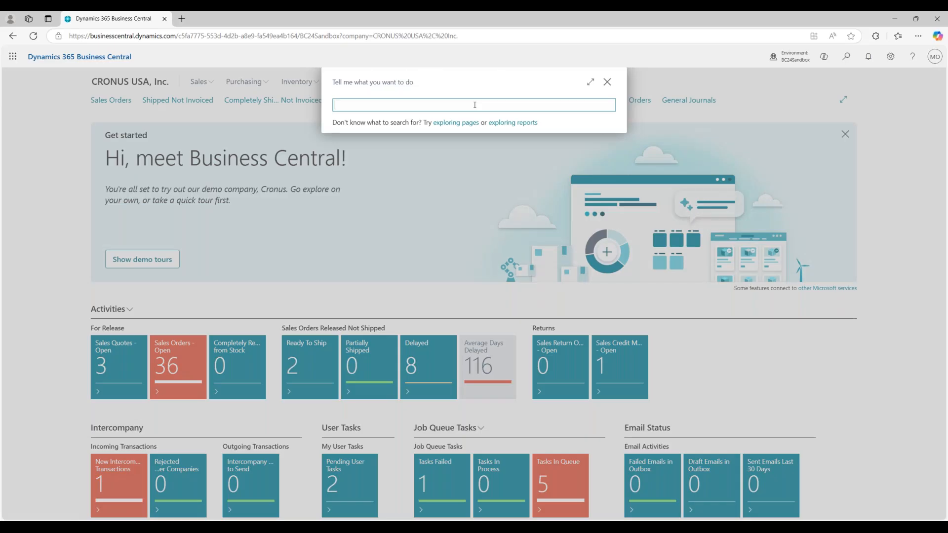
text(Pay Jour)
click(433, 144)
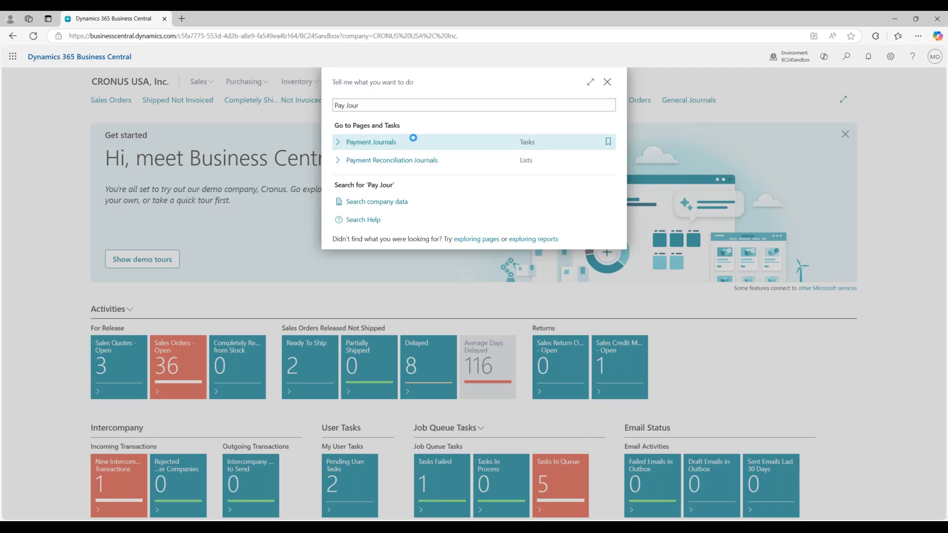
click(412, 138)
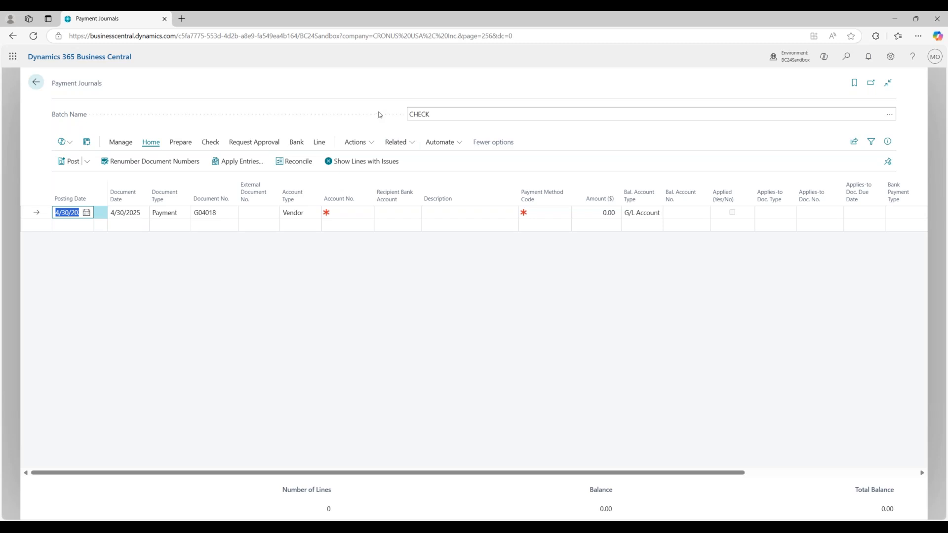
Open the journal batch list from Batch Name and review the available batches, including ACH and CHECK
click(678, 114)
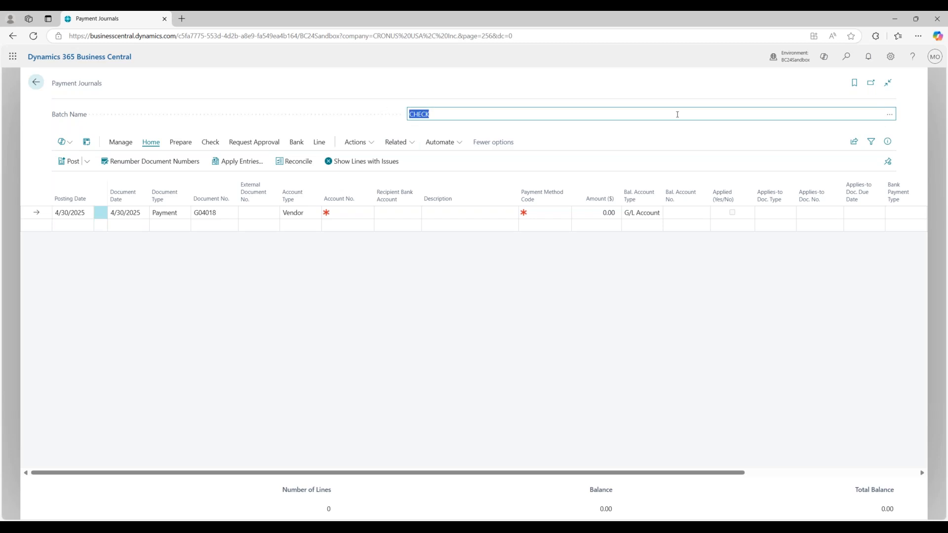
key(alt+Down)
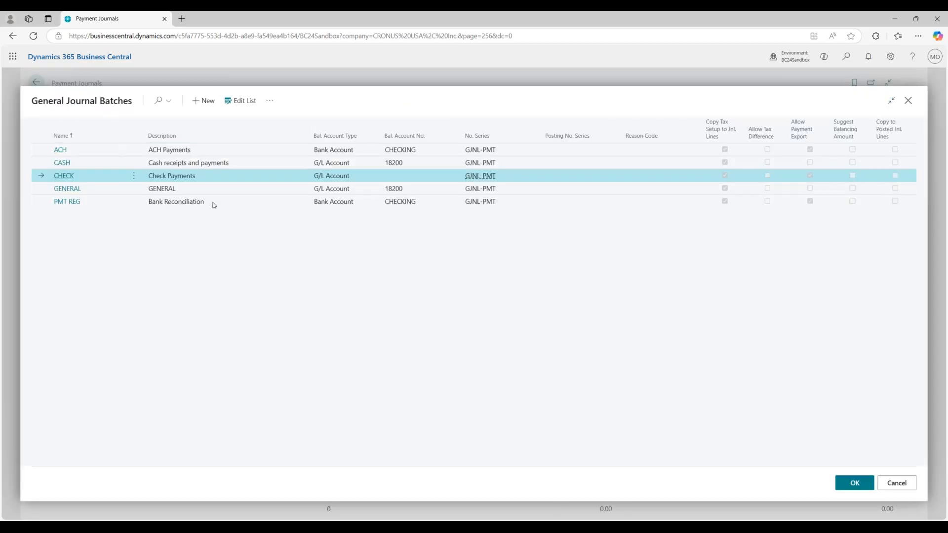
click(251, 166)
click(251, 148)
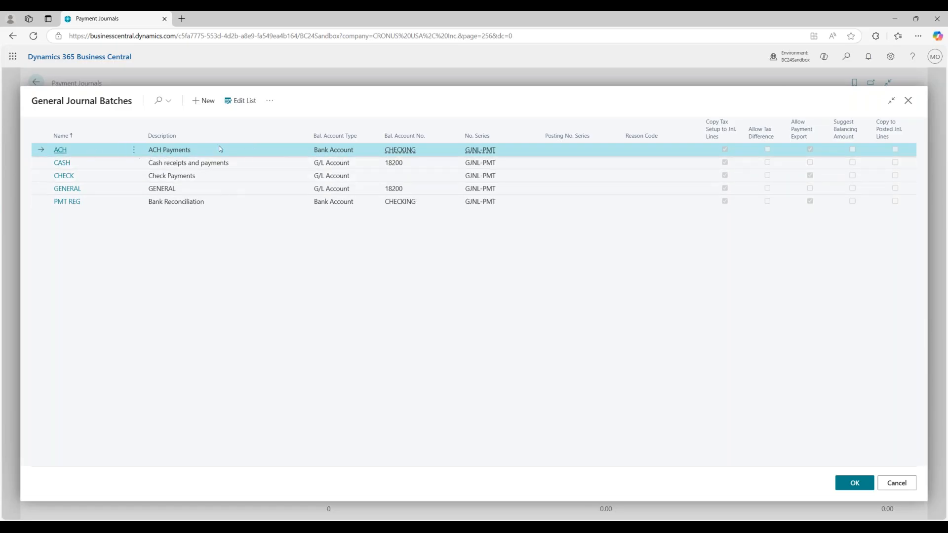
click(221, 177)
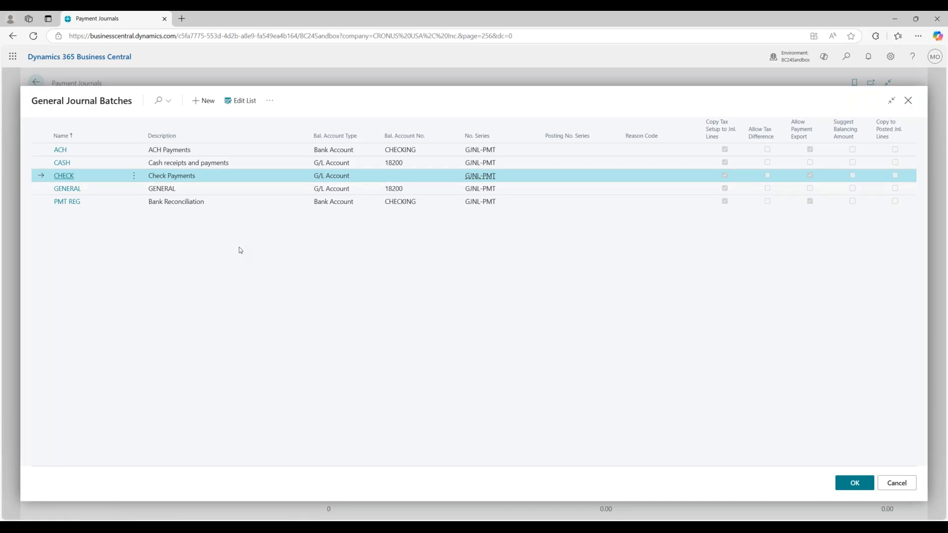
Add a journal batch named MO, described with the owner's first name and "Batch", and return to the CHECK batch
click(197, 102)
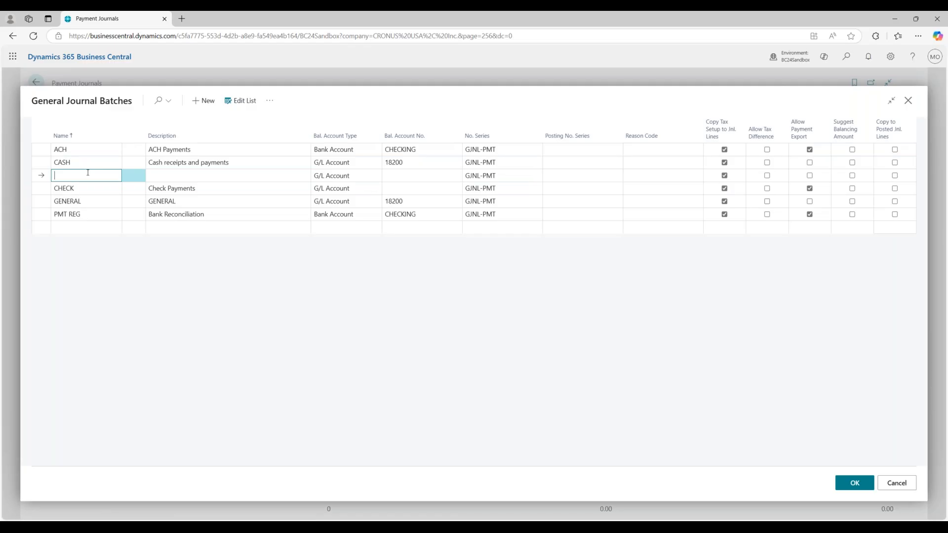
text(Michae)
key(Tab)
text(Michael)
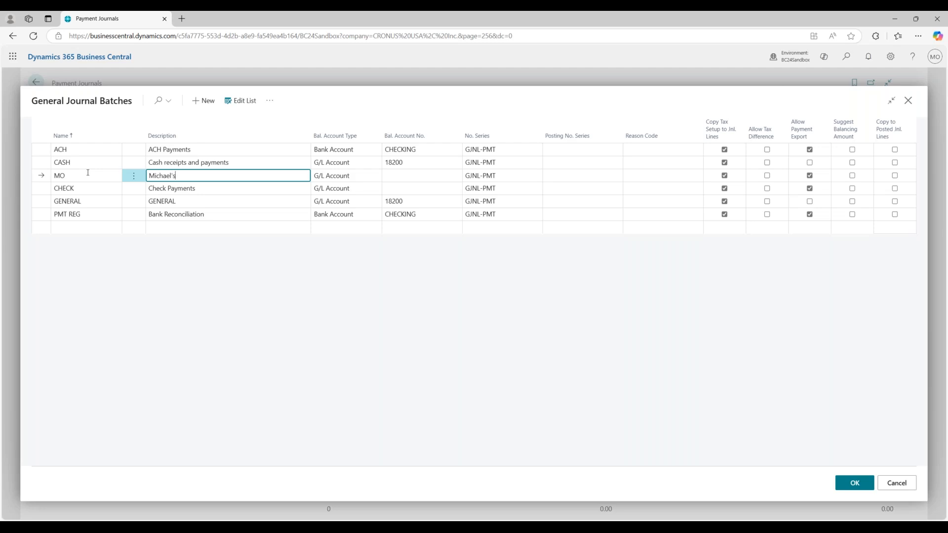
key(Down)
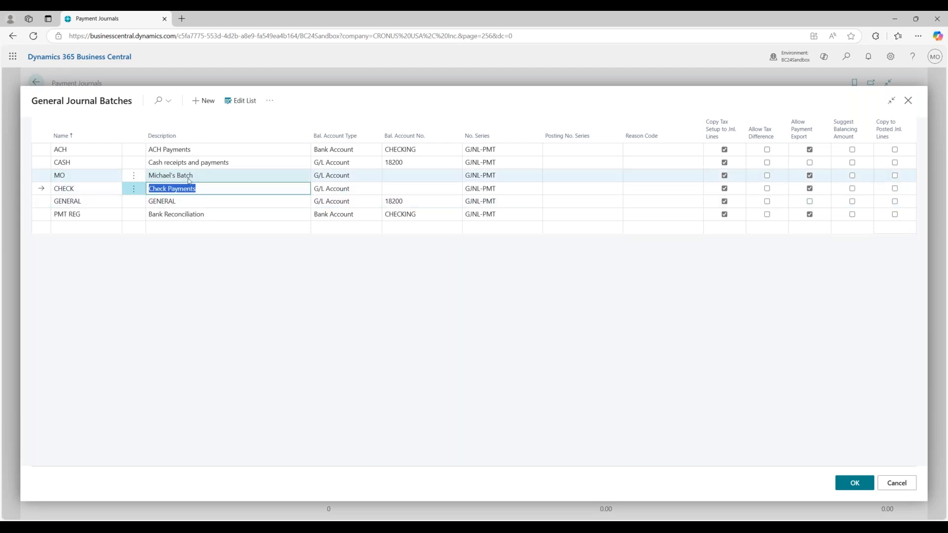
click(225, 304)
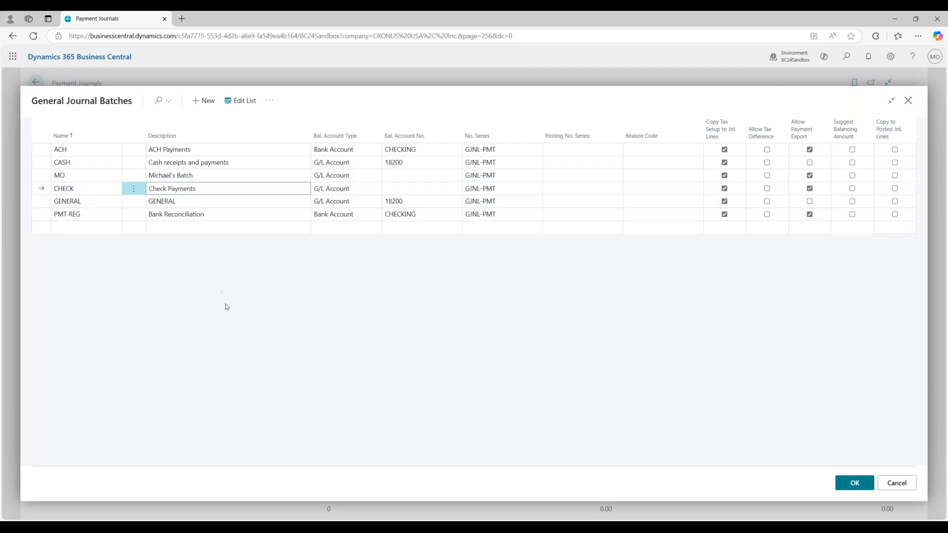
click(217, 188)
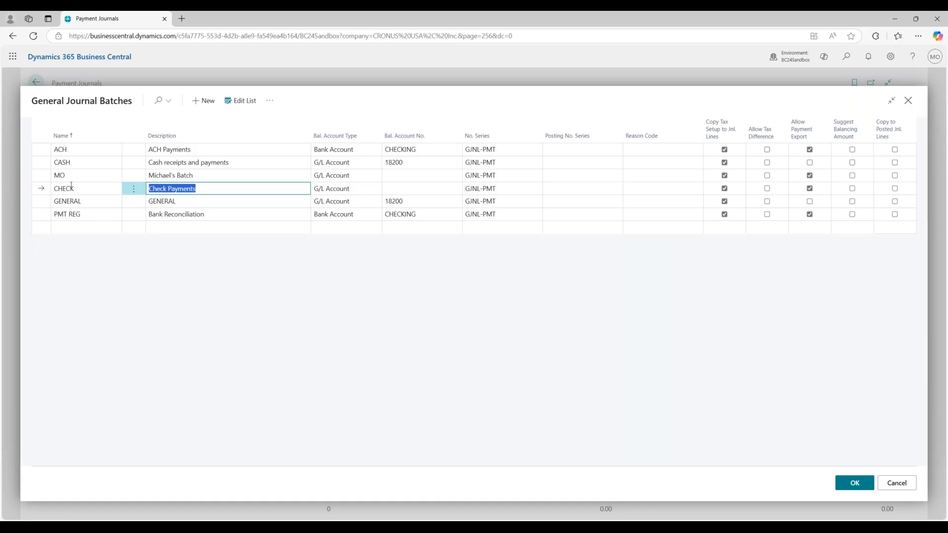
Open the CHECK batch and set the payment line's posting date to 3/13/2025
click(848, 482)
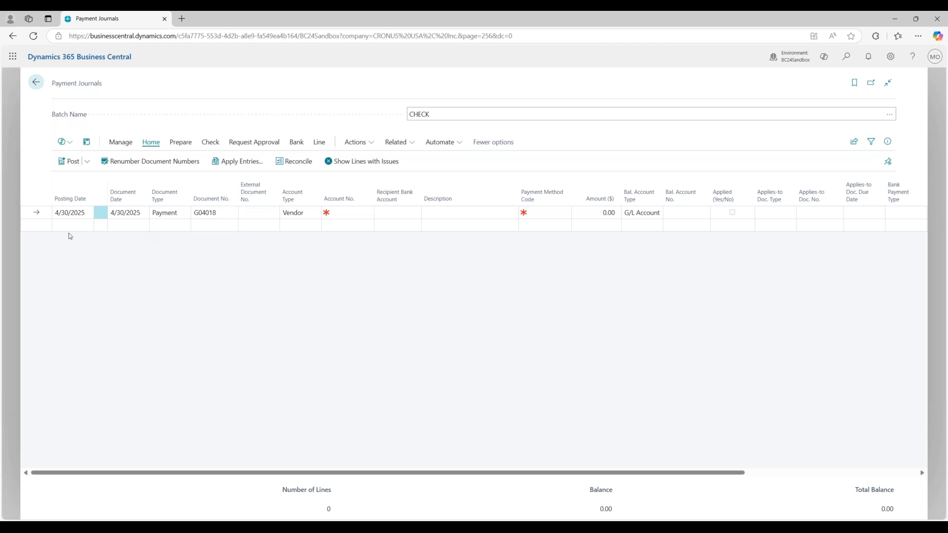
click(69, 212)
text(t)
key(Tab)
click(147, 272)
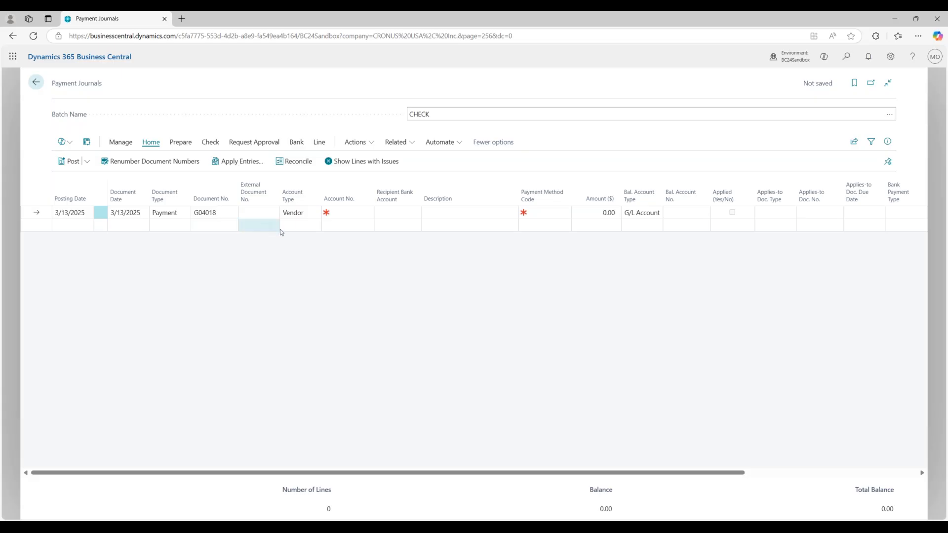
Select vendor 10000, Fabrikam, Inc., as the account on the payment line
click(345, 214)
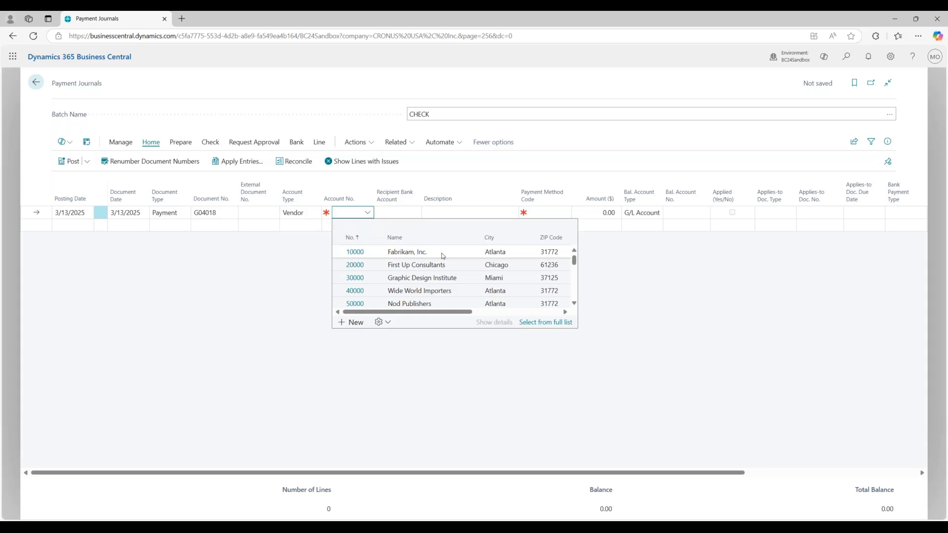
click(428, 252)
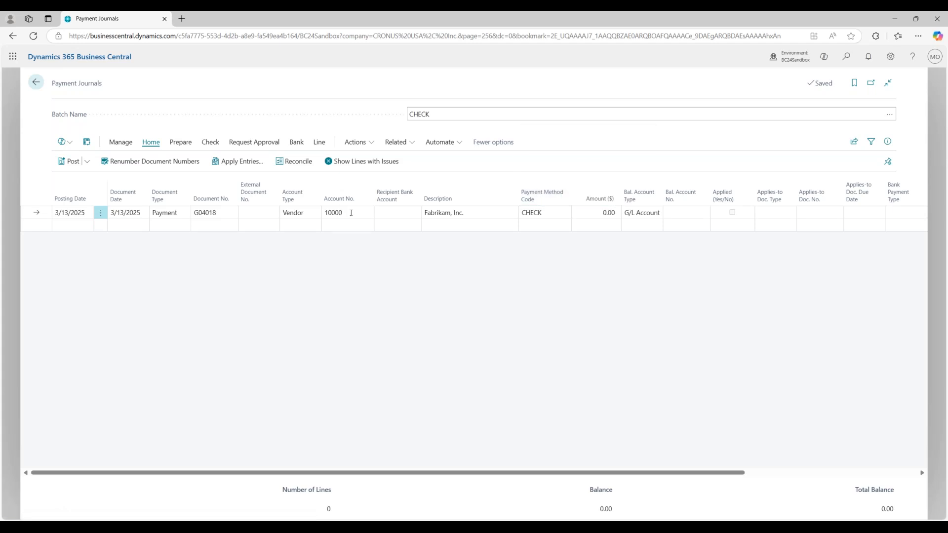
click(548, 213)
click(542, 282)
Set the payment line's balancing account type to Bank Account and the balancing account to CHECKING
click(649, 214)
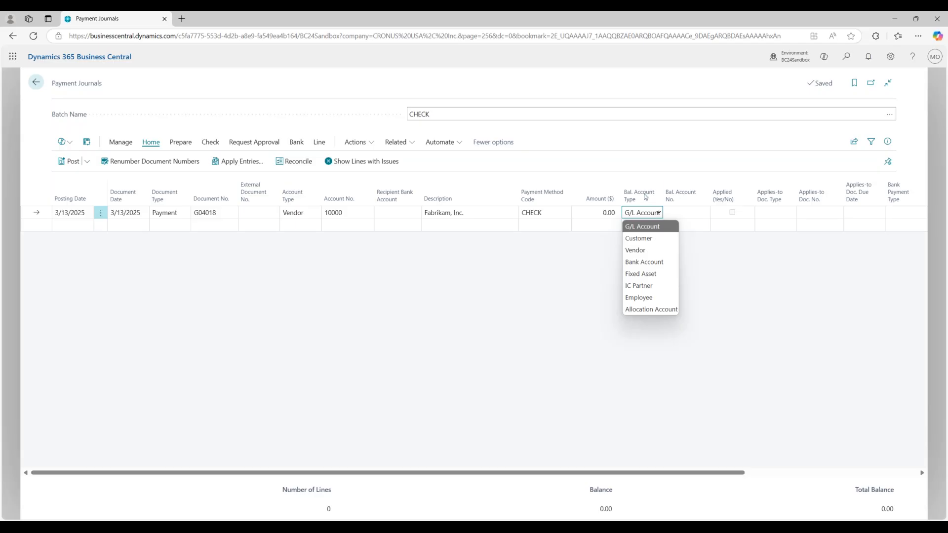
click(655, 265)
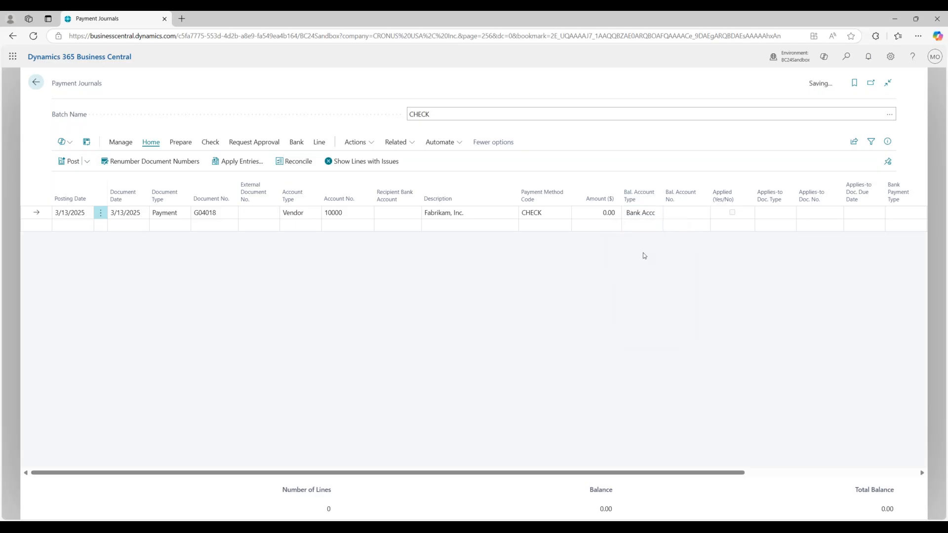
click(683, 214)
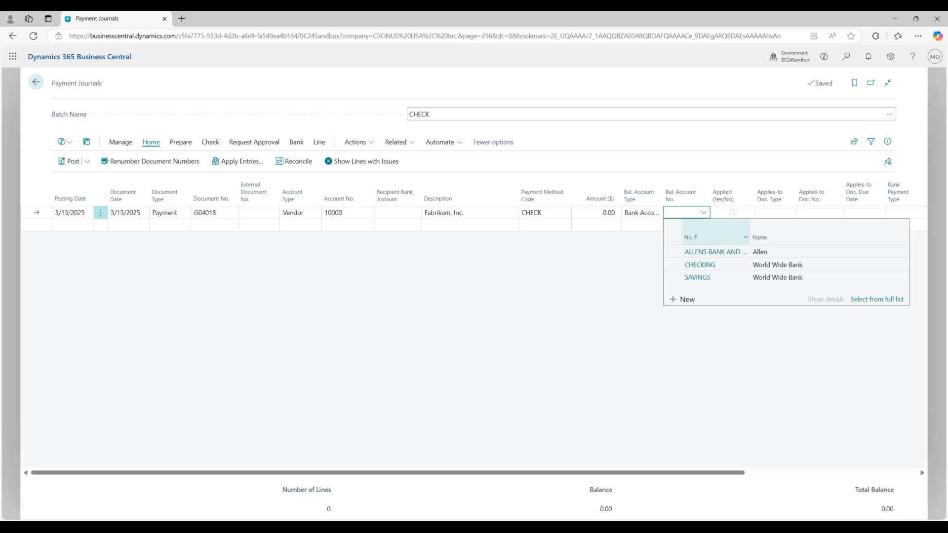
click(731, 268)
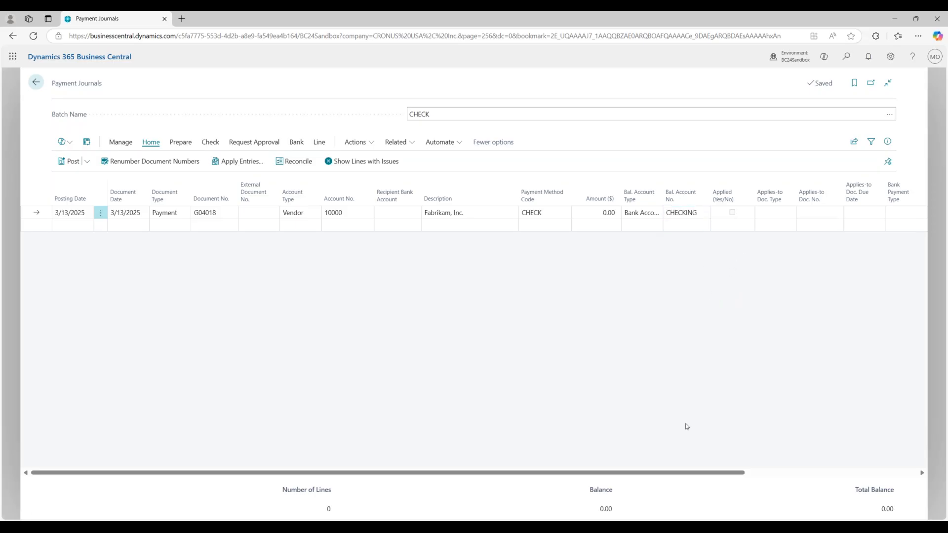
Apply the Fabrikam payment line to the vendor's open invoice 108248
drag(671, 474, 857, 456)
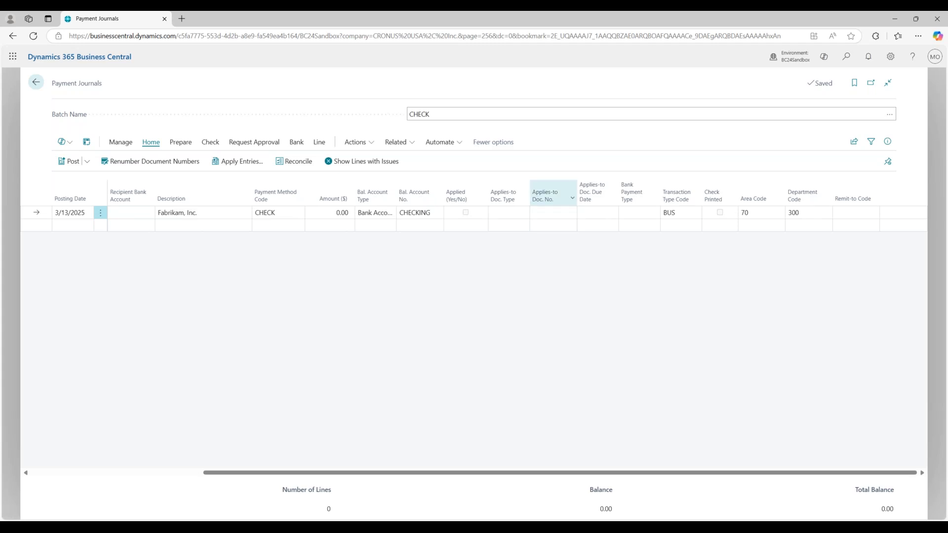
click(564, 213)
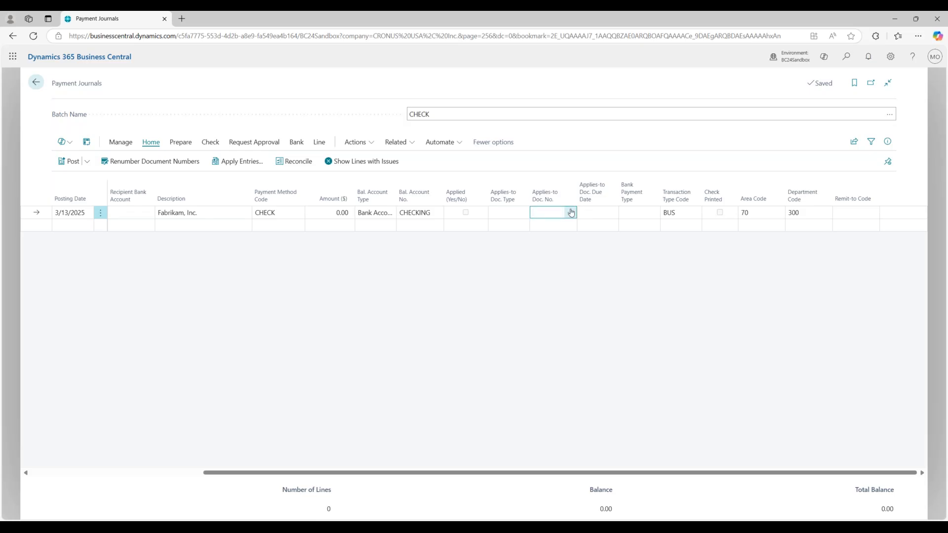
click(572, 212)
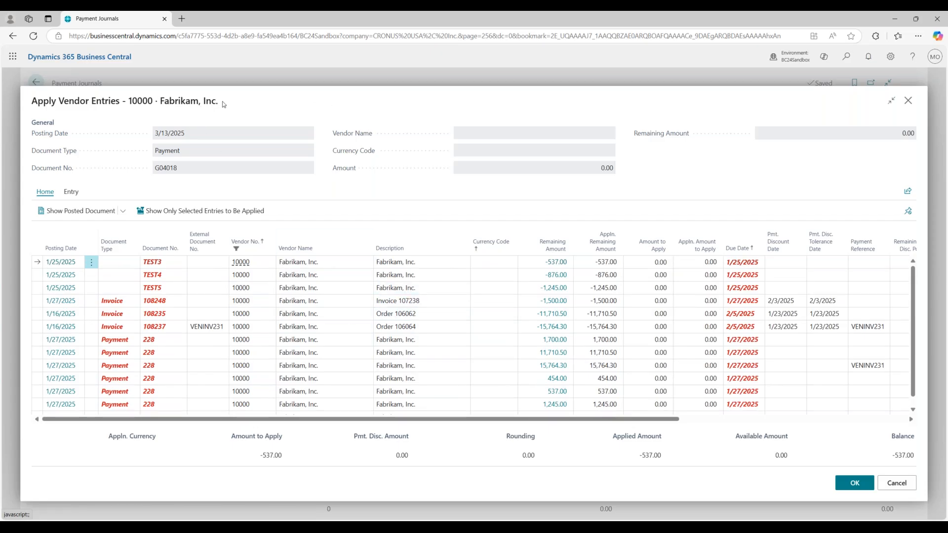
click(457, 302)
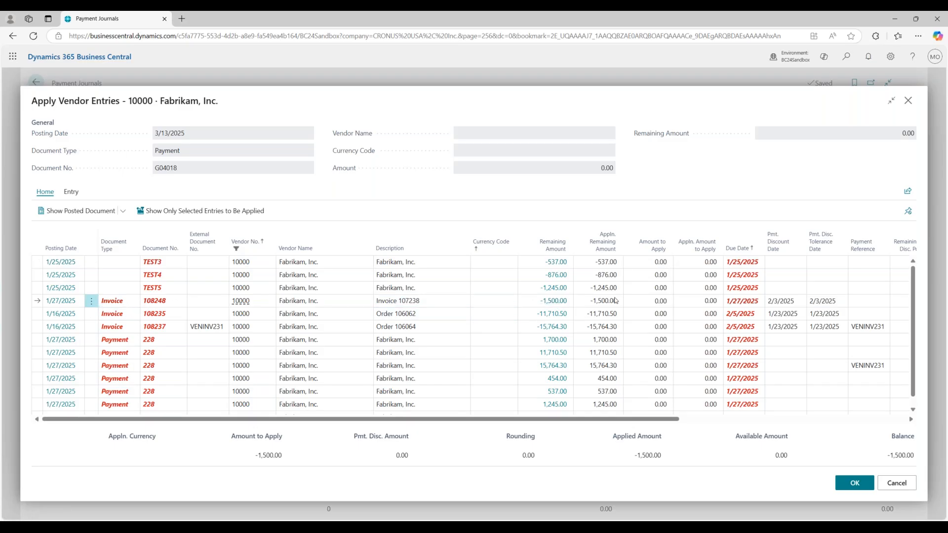
click(850, 483)
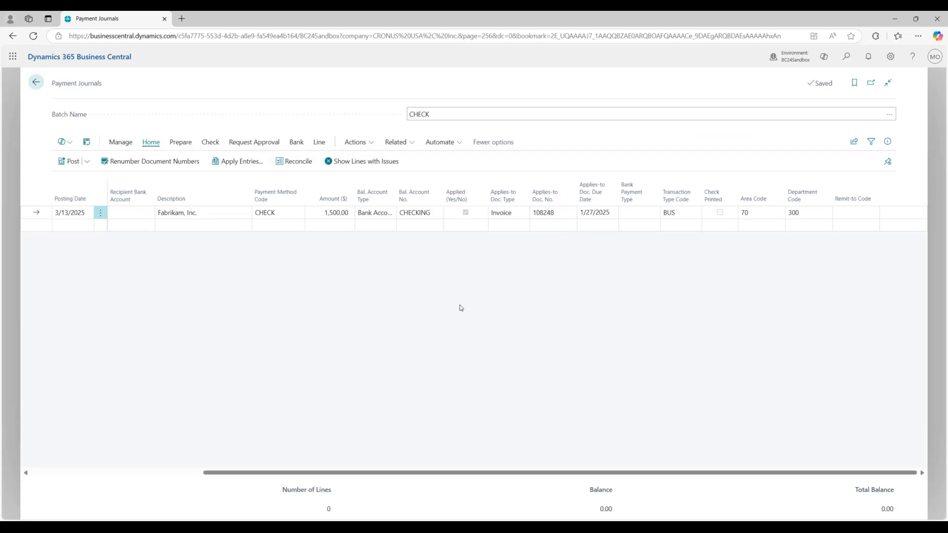
click(330, 212)
click(352, 268)
Set the payment line's Bank Payment Type to Computer Check
click(646, 213)
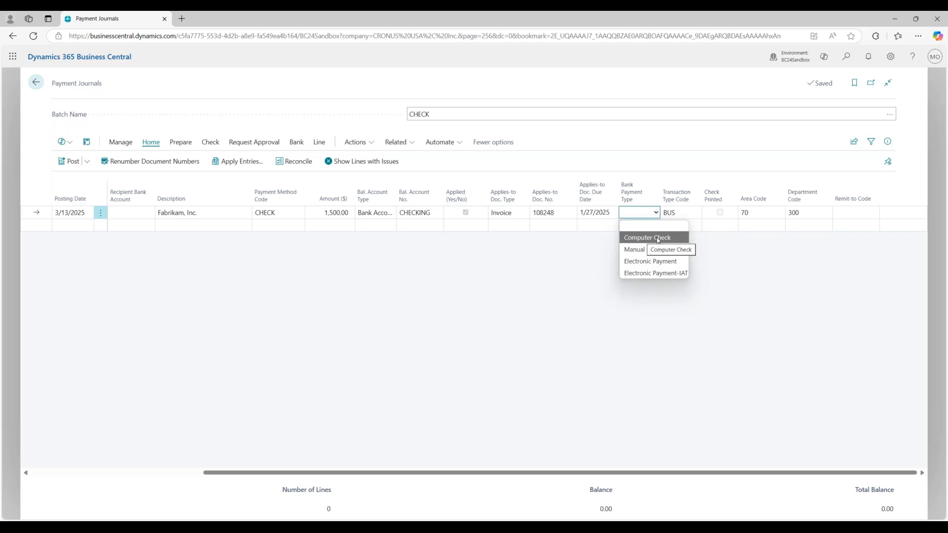
click(679, 241)
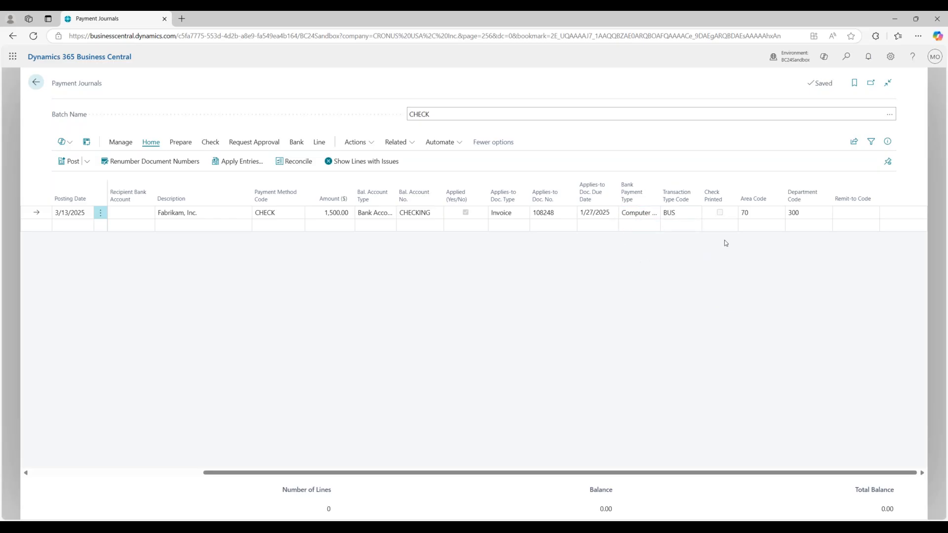
drag(742, 477, 538, 470)
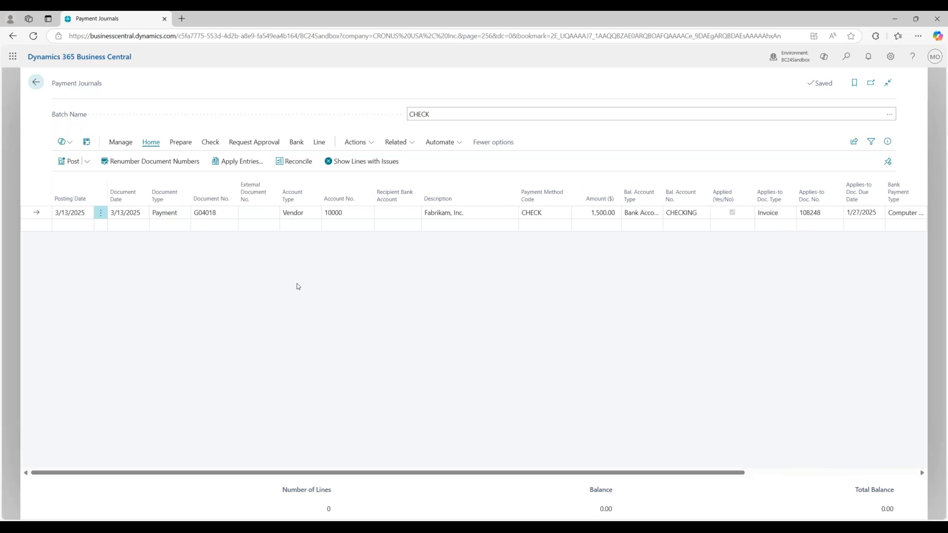
Open the check printing request for the Fabrikam payment line
click(210, 143)
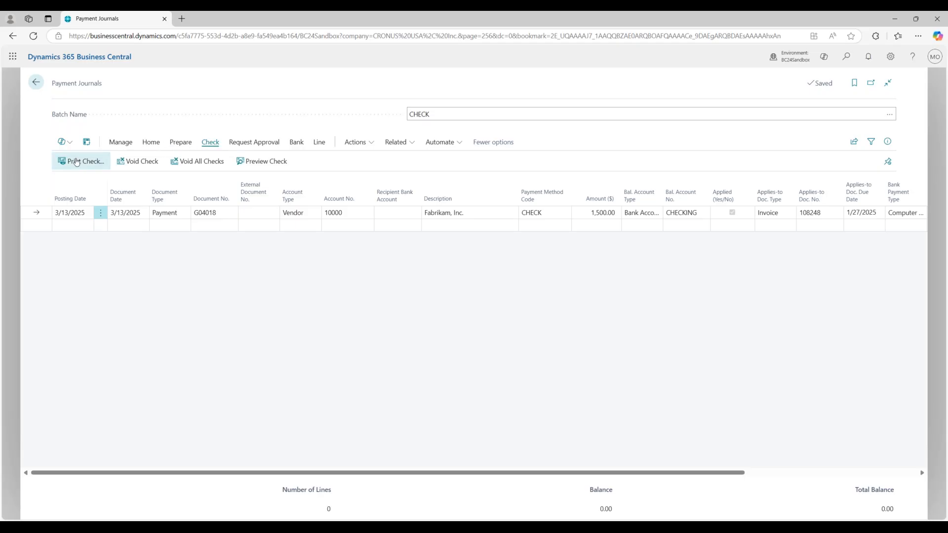
click(76, 162)
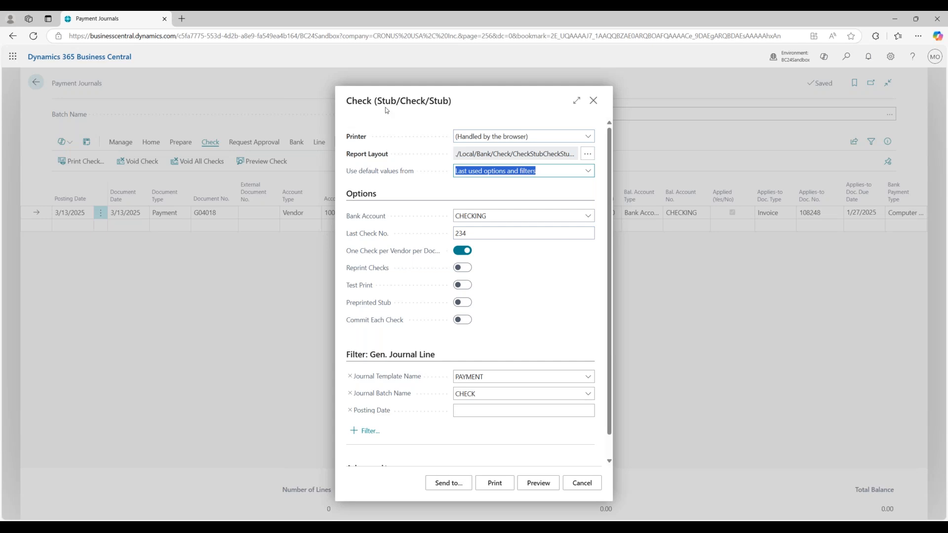
drag(376, 101, 449, 101)
click(465, 111)
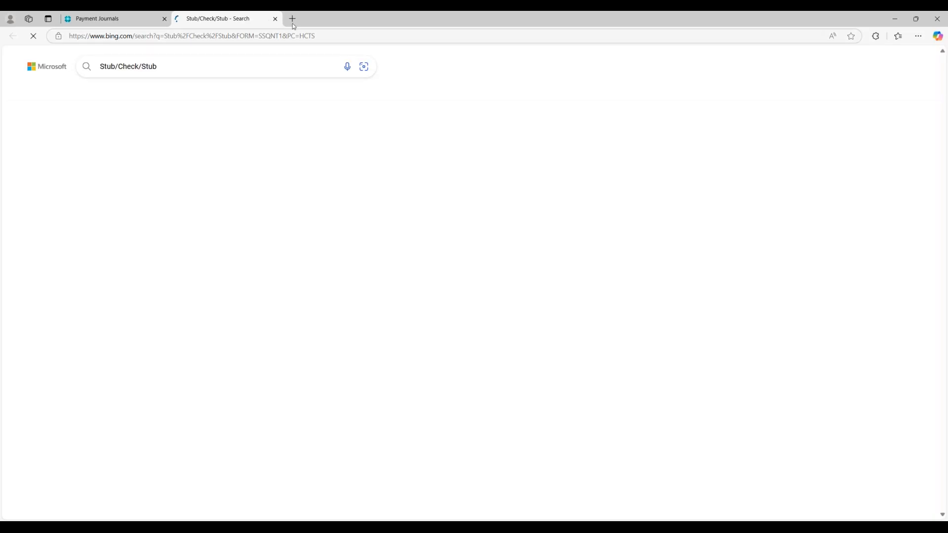
click(275, 19)
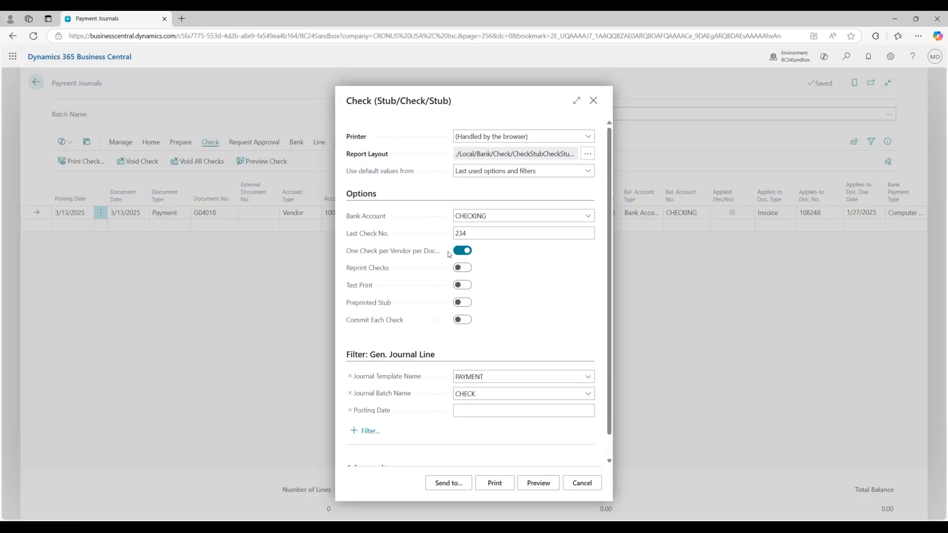
Review the check request's bank account, last check number, one check per vendor setting and journal line filters
click(509, 218)
double_click(490, 216)
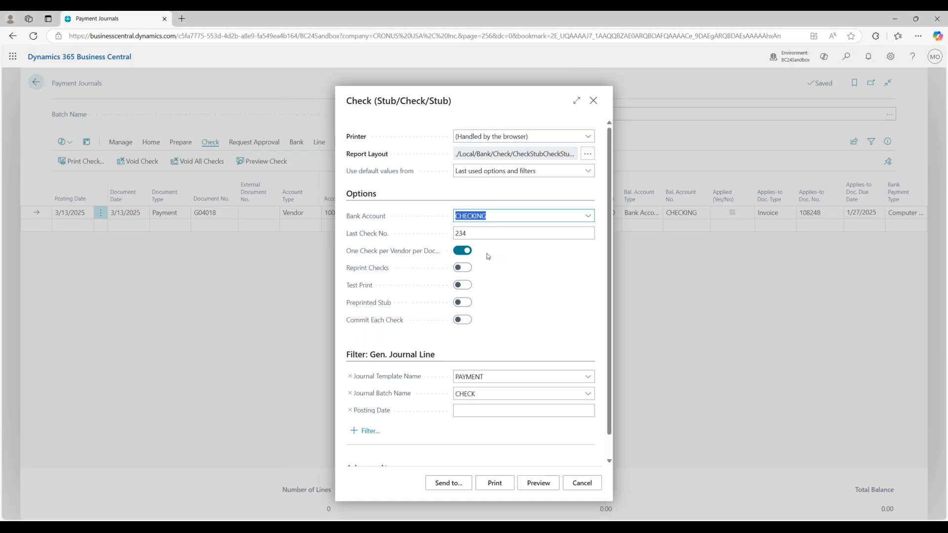
click(547, 279)
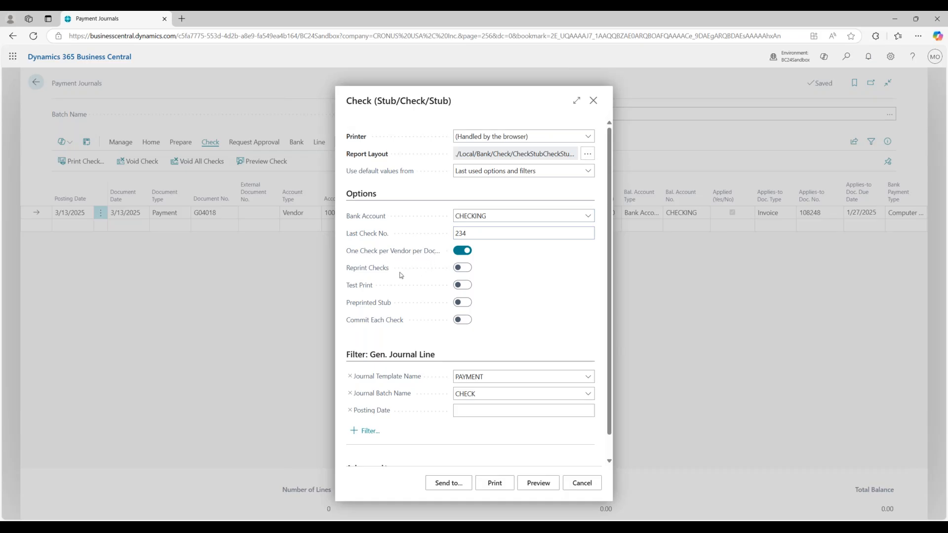
mouse_move(396, 256)
click(458, 253)
click(466, 251)
scroll(529, 279, down, 1)
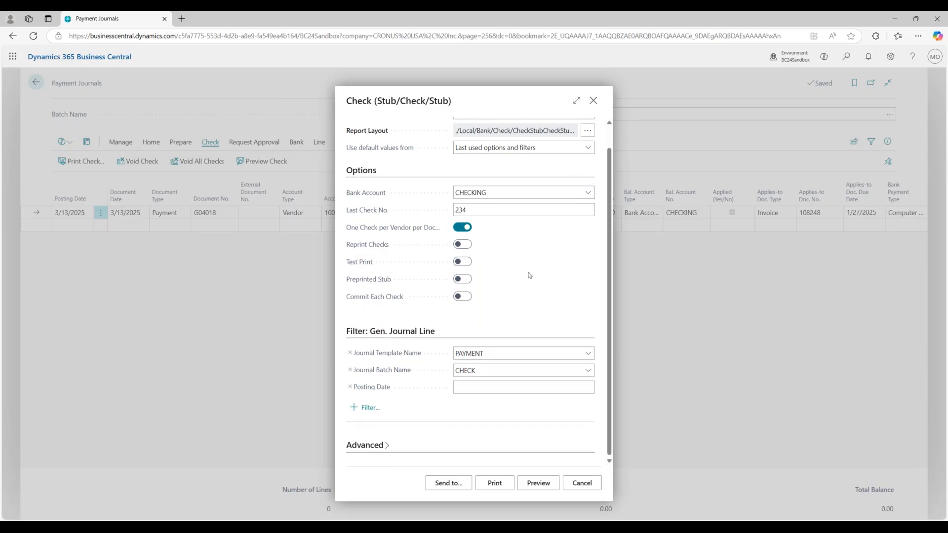
Print the Fabrikam check, examine its stubs and check section in the print preview, and close the preview without saving
click(496, 483)
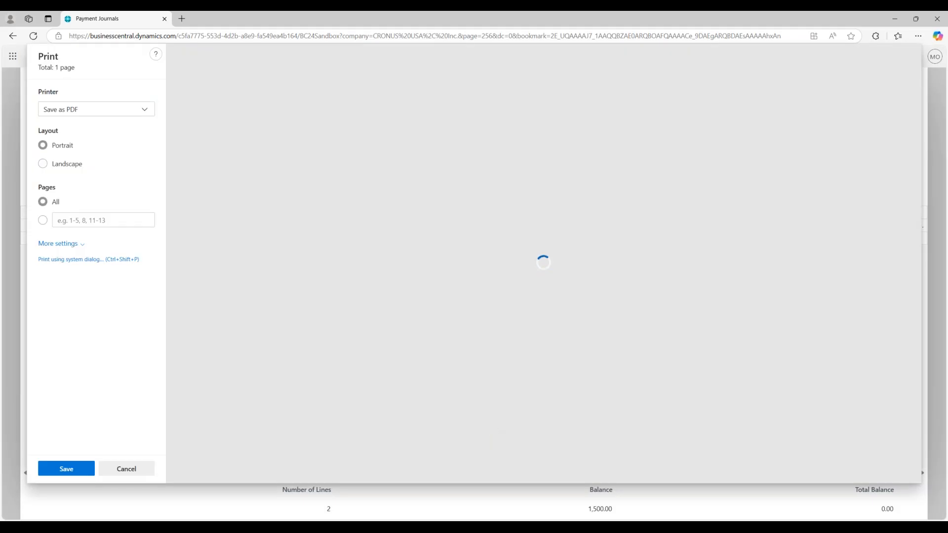
scroll(529, 208, down, 1)
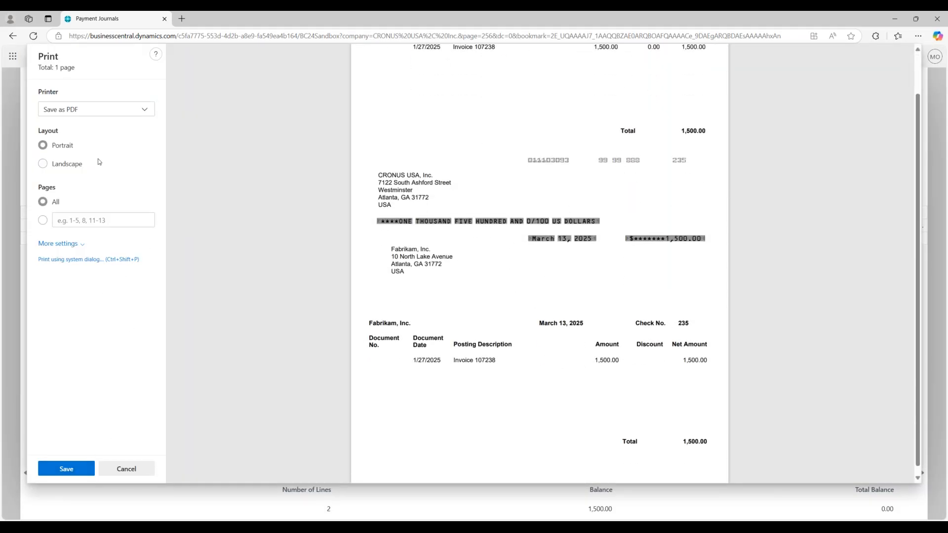
scroll(334, 276, up, 1)
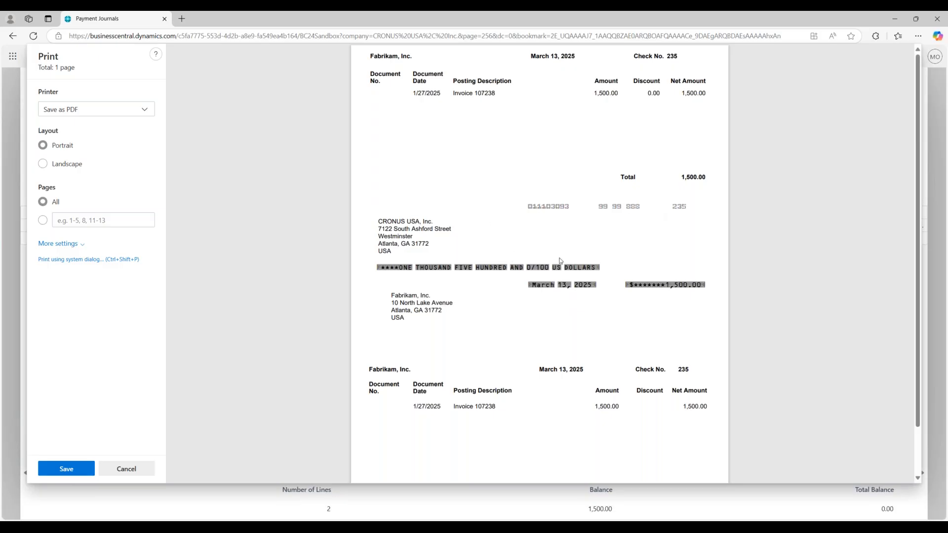
scroll(557, 261, down, 1)
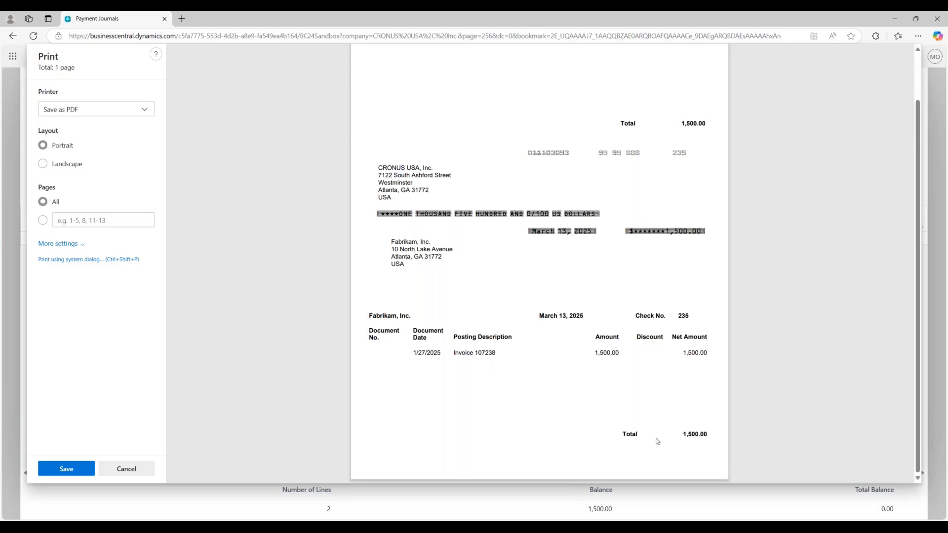
scroll(487, 285, up, 2)
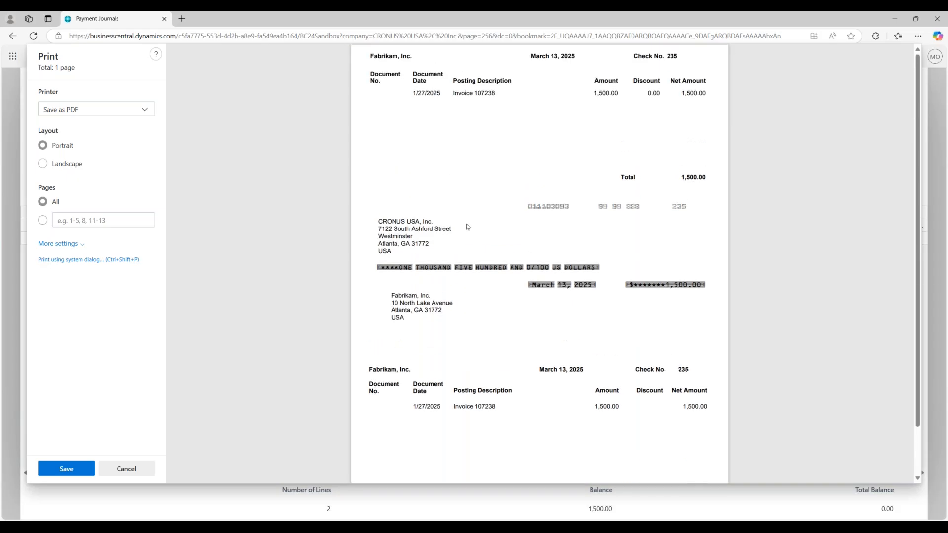
click(139, 468)
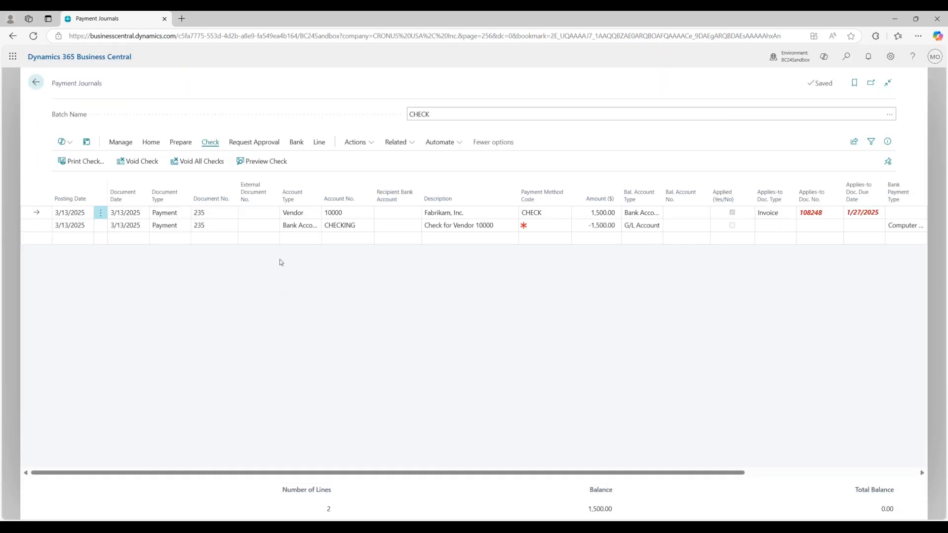
click(100, 216)
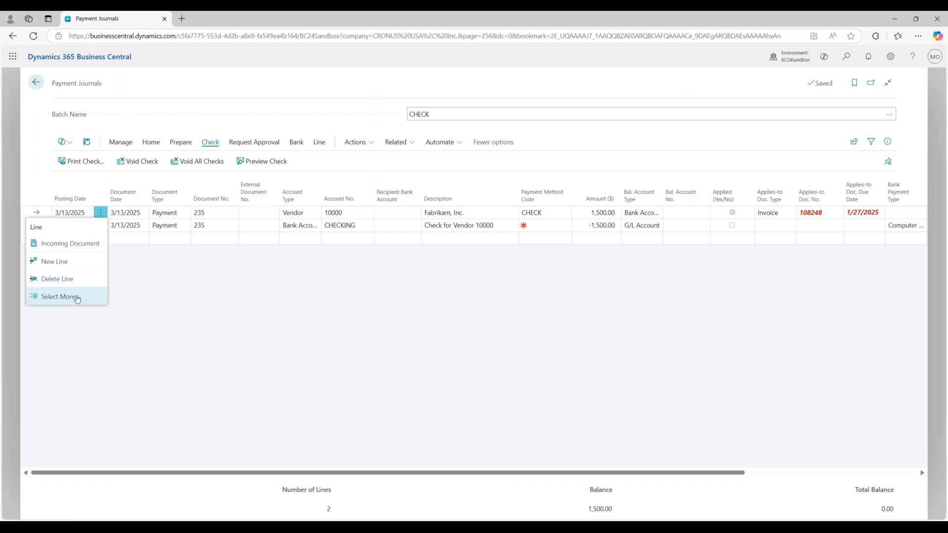
click(58, 296)
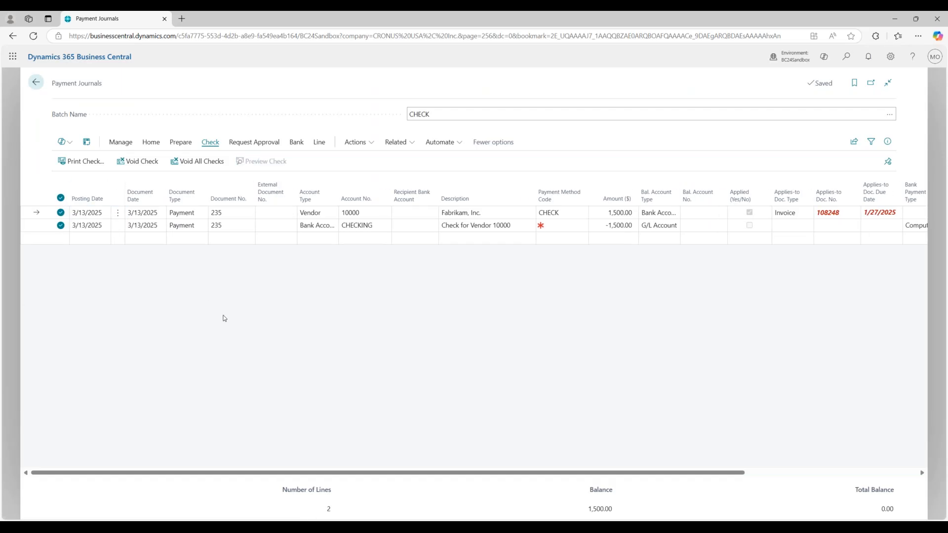
click(60, 200)
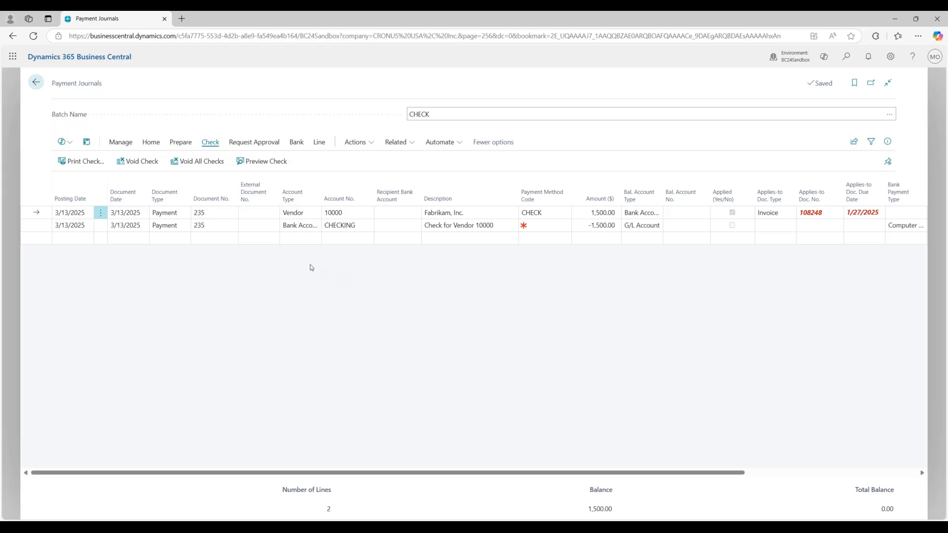
Void all printed checks in the CHECK batch and review the payment line's check fields
click(215, 165)
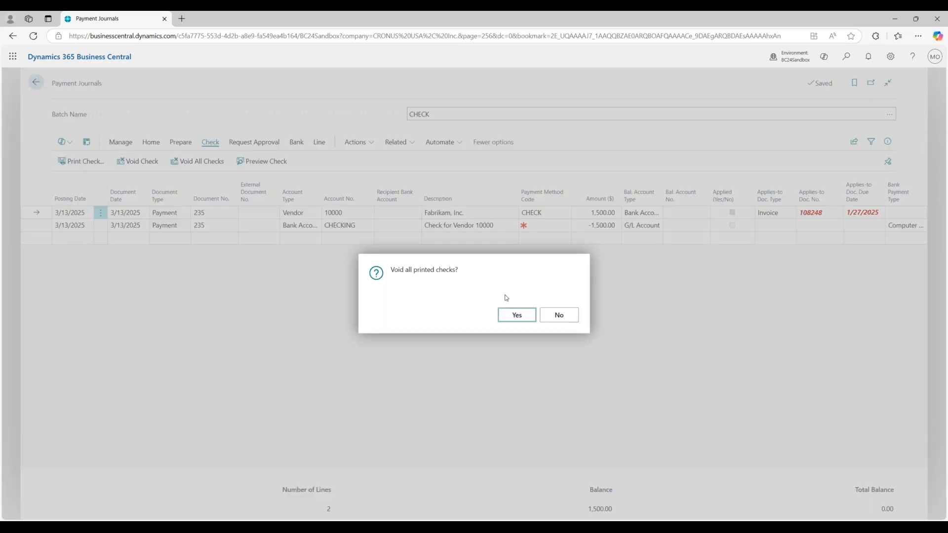
click(516, 317)
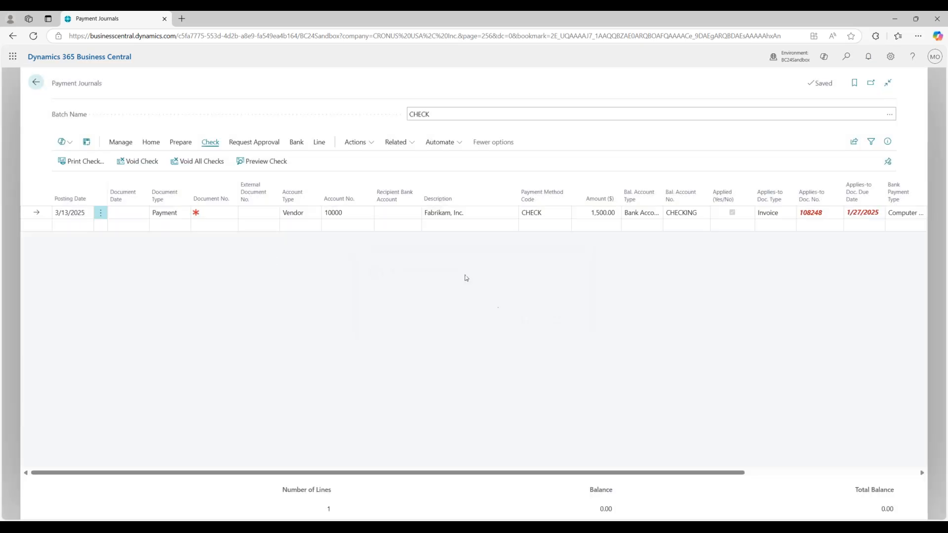
drag(487, 470, 659, 457)
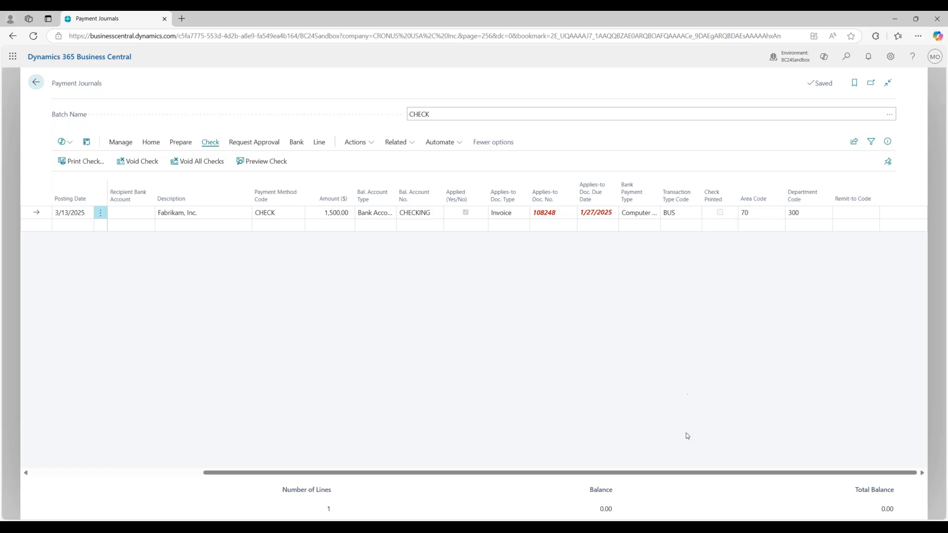
Open the Suggest Vendor Payments request for the CHECK batch
drag(689, 473, 495, 474)
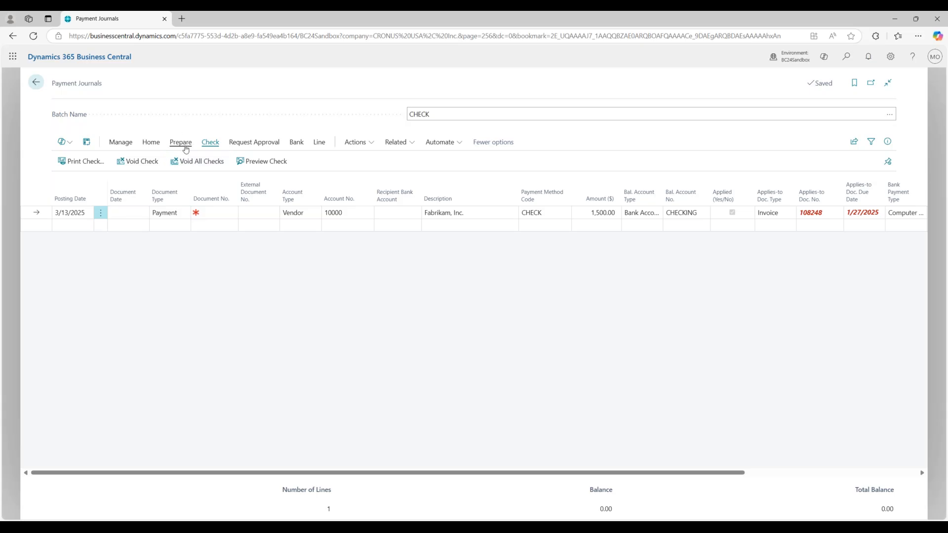
click(179, 144)
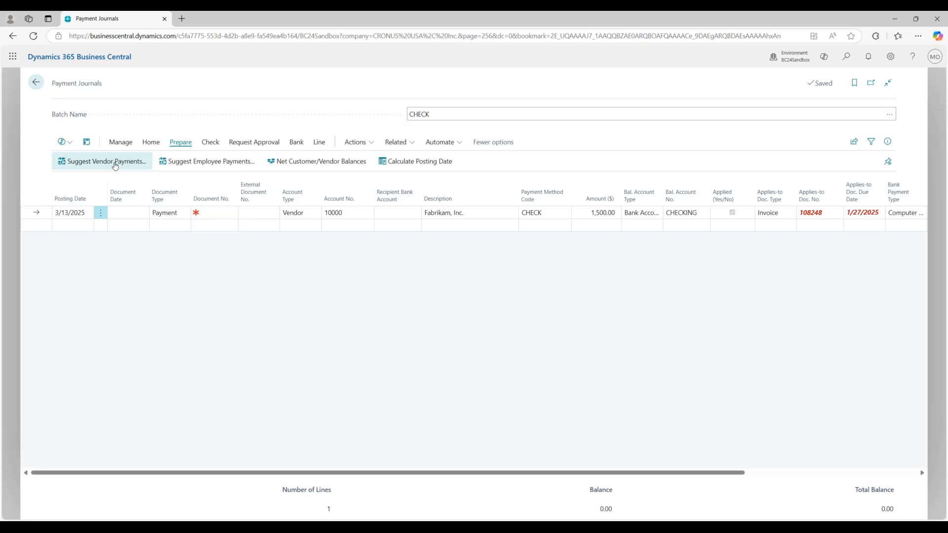
click(113, 164)
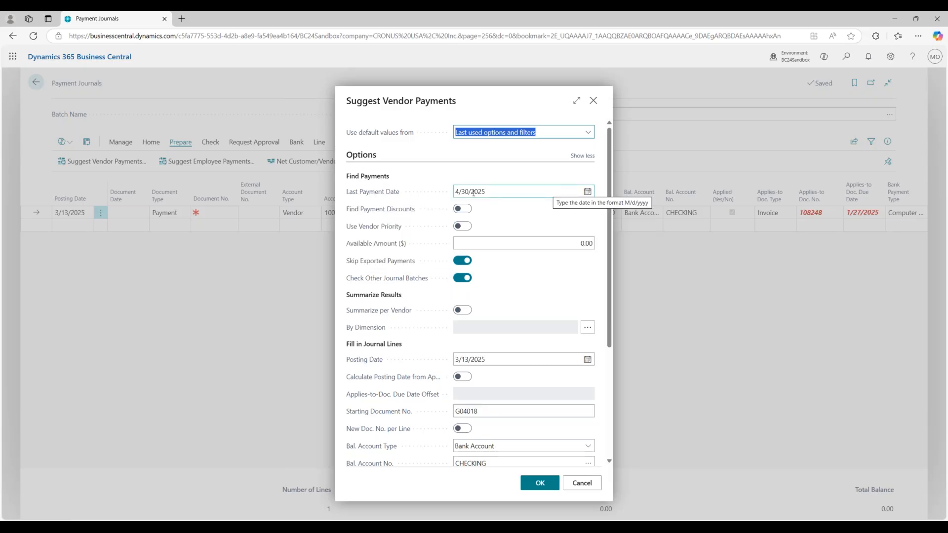
Review the suggestion options, filter the vendor to Fabrikam, Inc., and generate the suggested payment lines
click(533, 214)
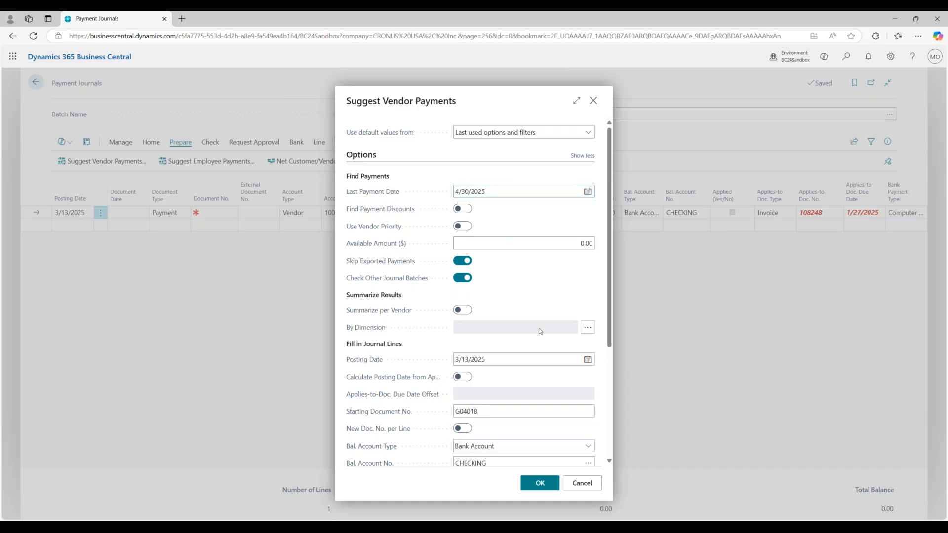
scroll(531, 269, down, 2)
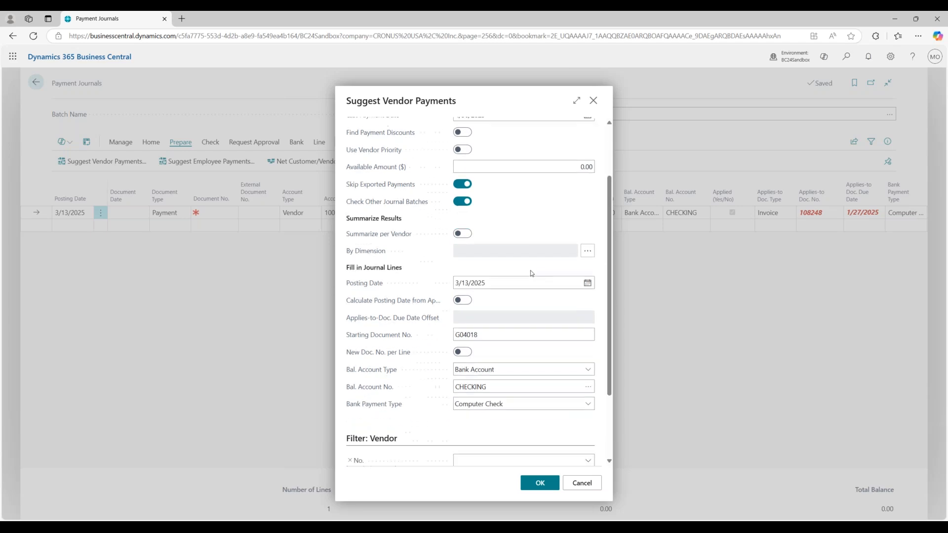
scroll(531, 261, down, 2)
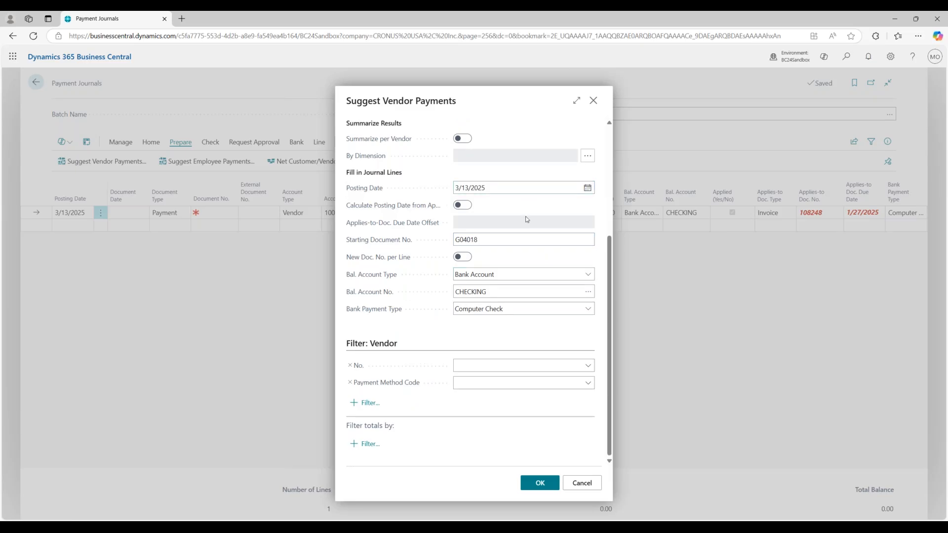
click(483, 282)
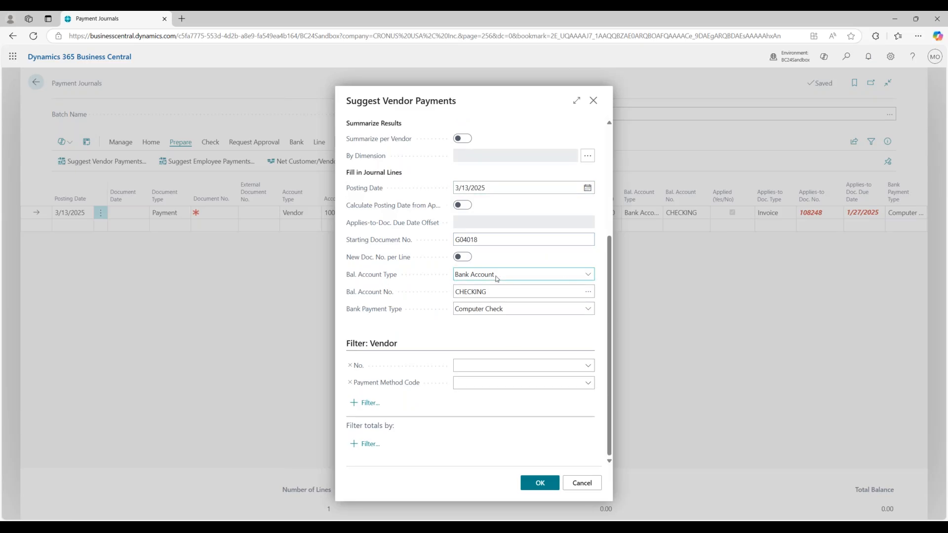
click(499, 292)
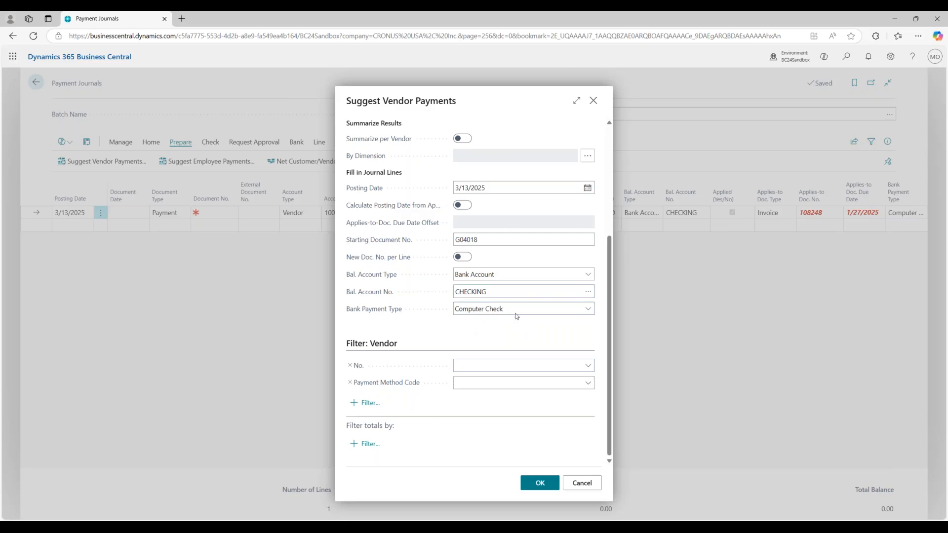
click(520, 366)
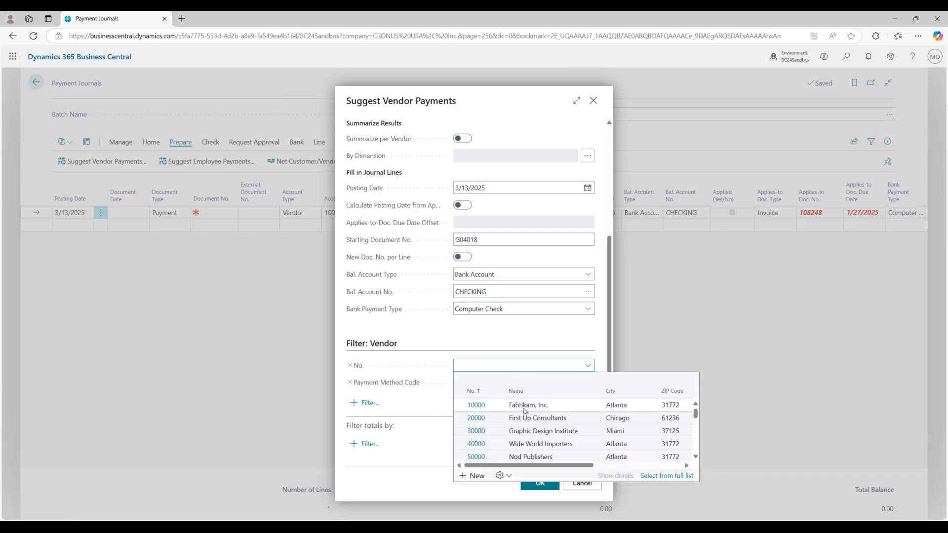
click(524, 410)
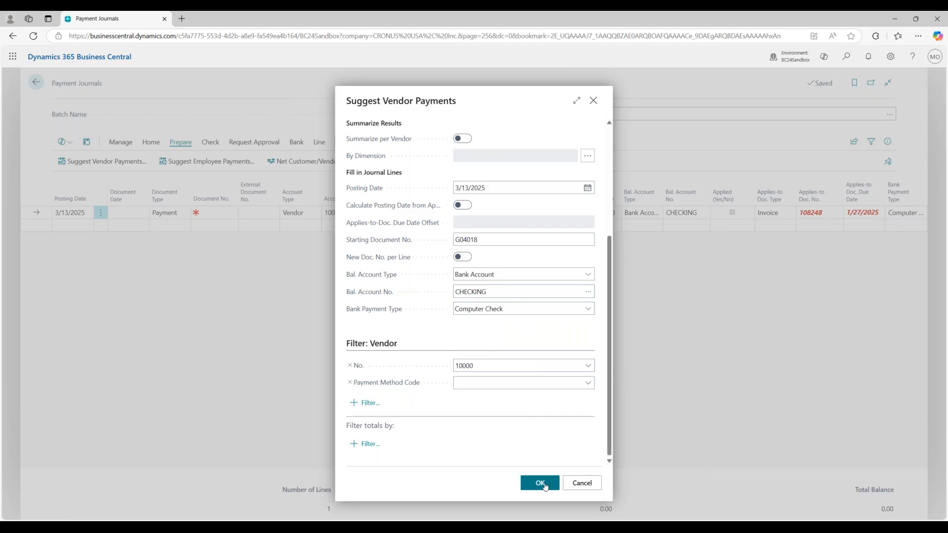
click(543, 484)
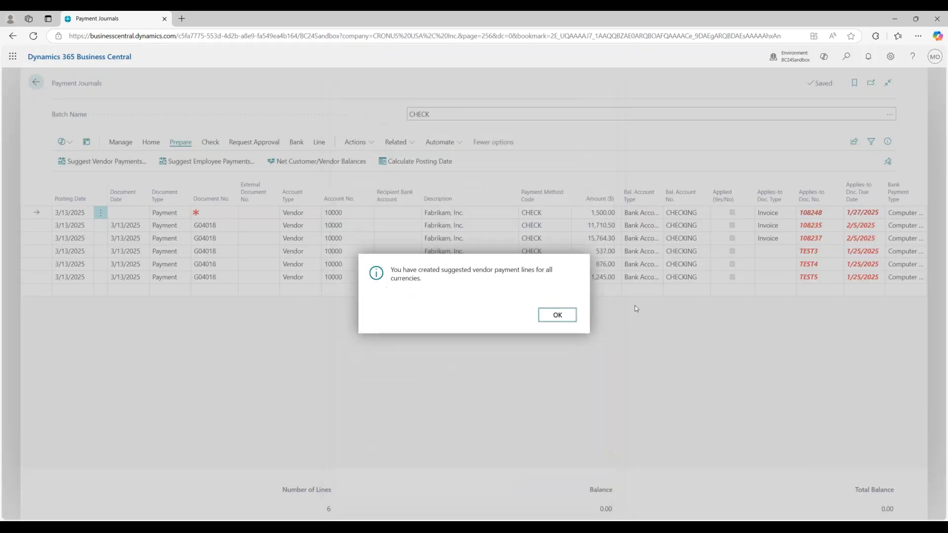
click(568, 315)
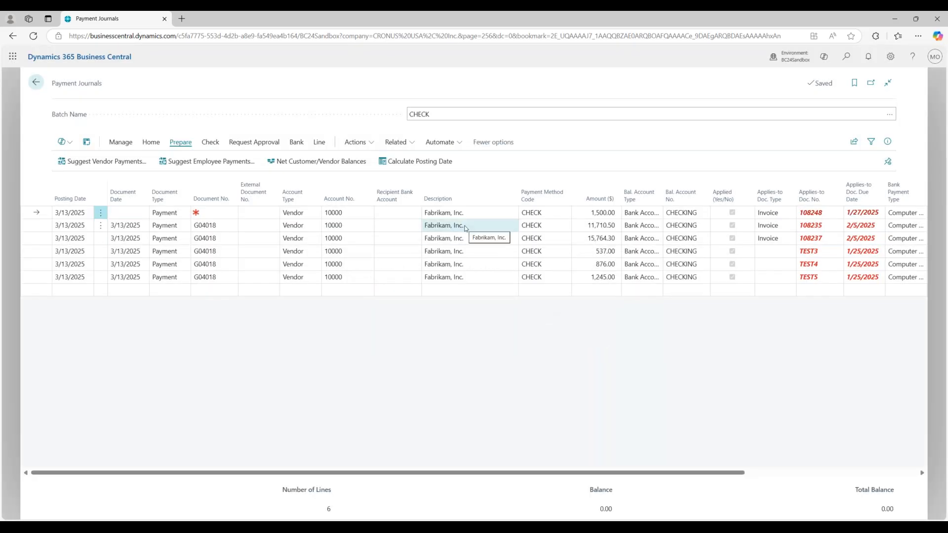
Review the suggested Fabrikam payment lines in the CHECK batch, including their document numbers, amounts and applied documents
click(465, 226)
click(472, 238)
click(475, 265)
click(478, 276)
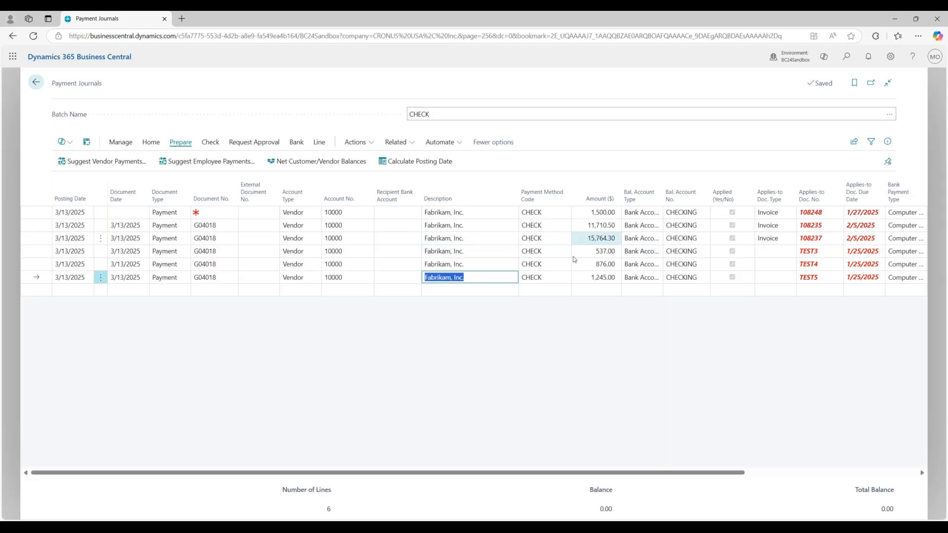
drag(524, 475, 421, 437)
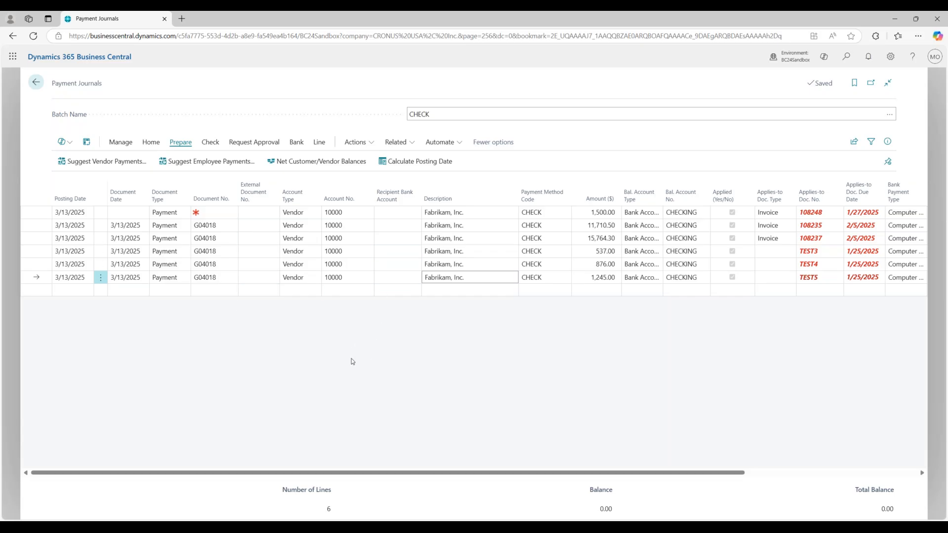
click(302, 327)
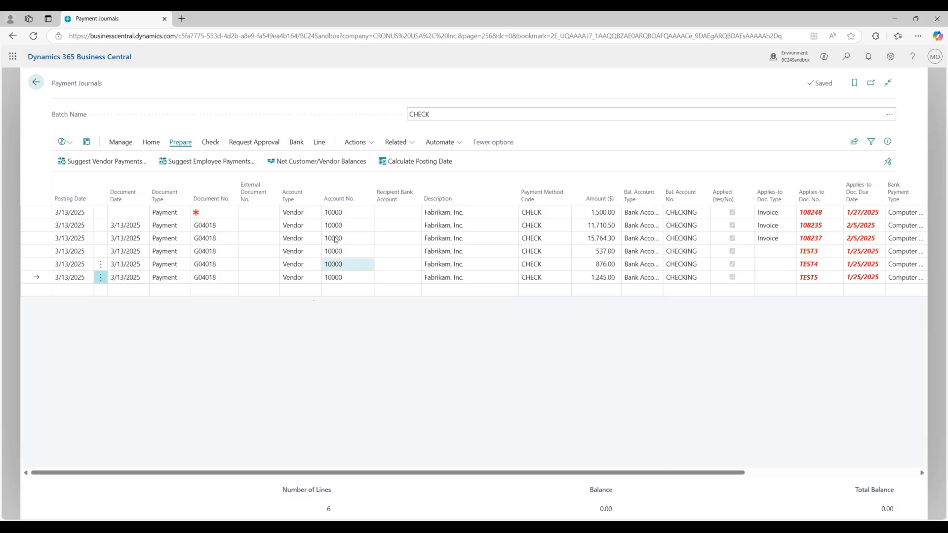